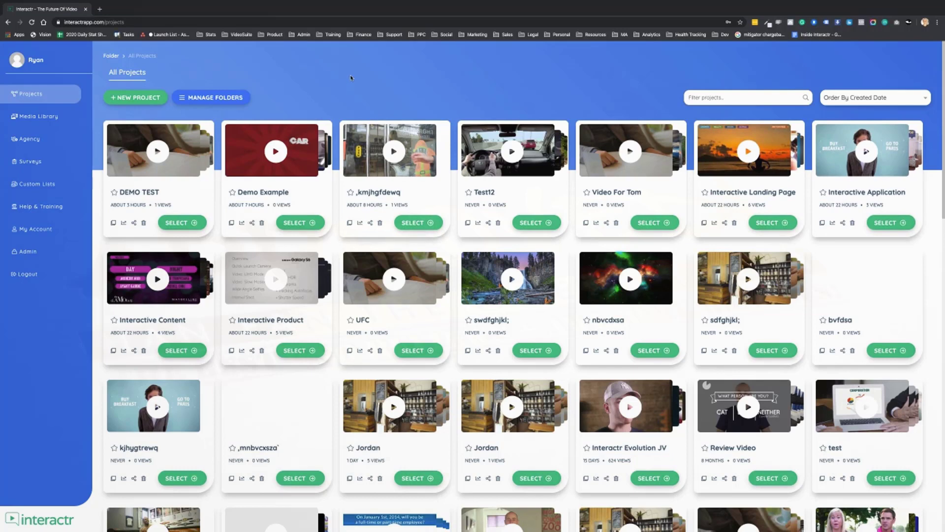
Create a new blank project (no template) named 'BLANK'
left_click(140, 98)
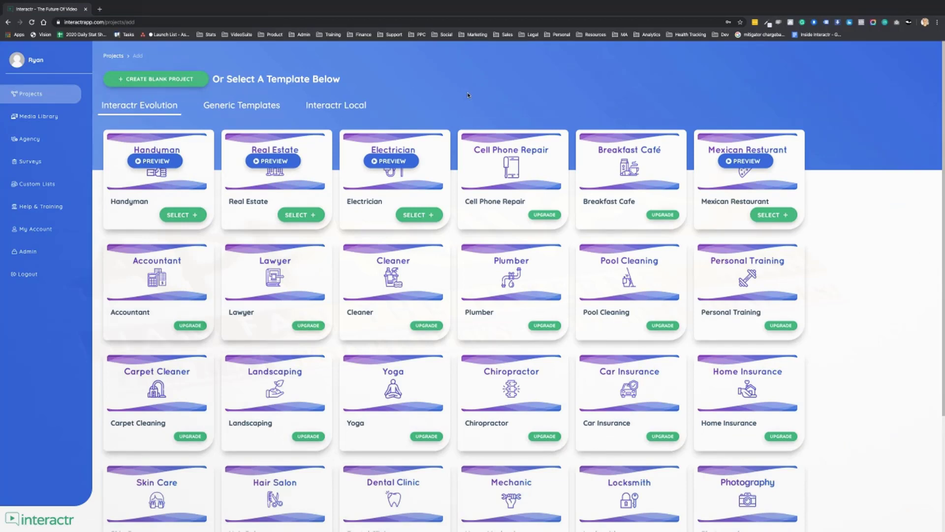
left_click(158, 82)
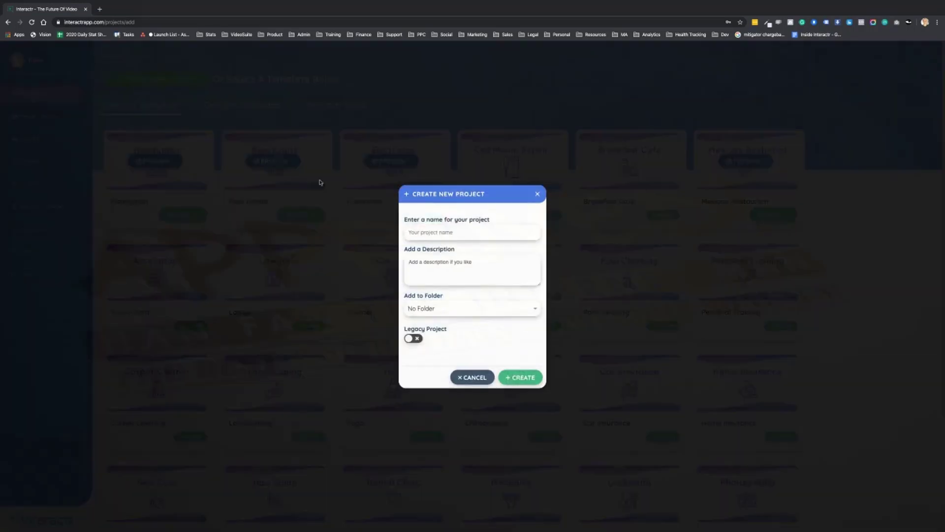
left_click(440, 234)
type("BLA")
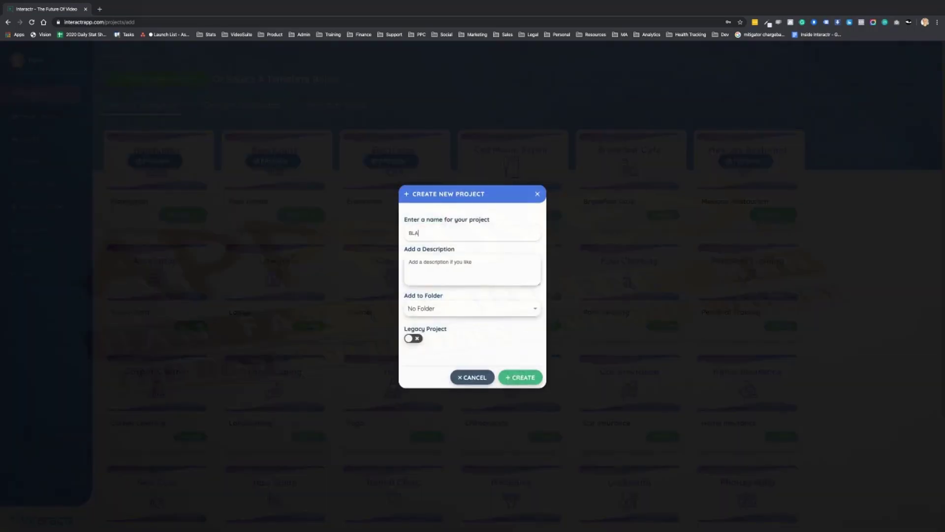
type("NK")
left_click(523, 378)
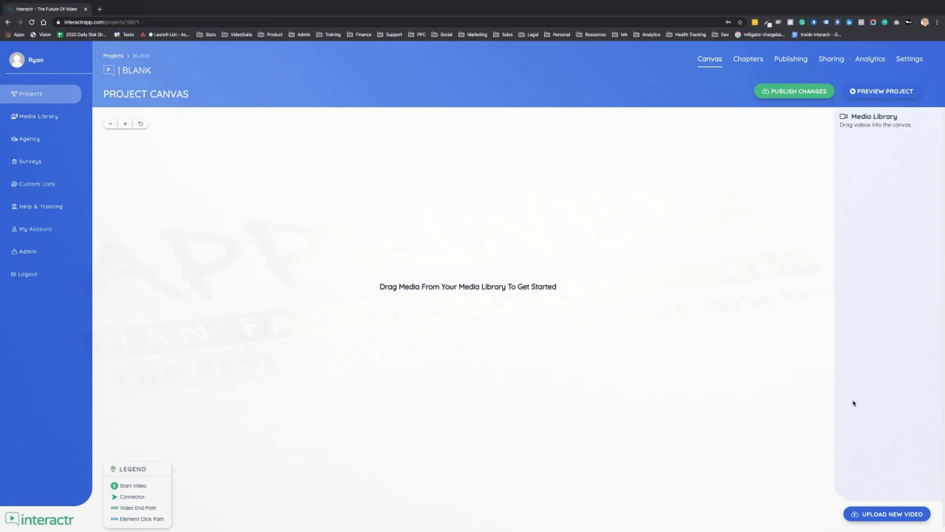
Cancel the video upload options and open the DEMO TEST project from the Projects list
left_click(903, 516)
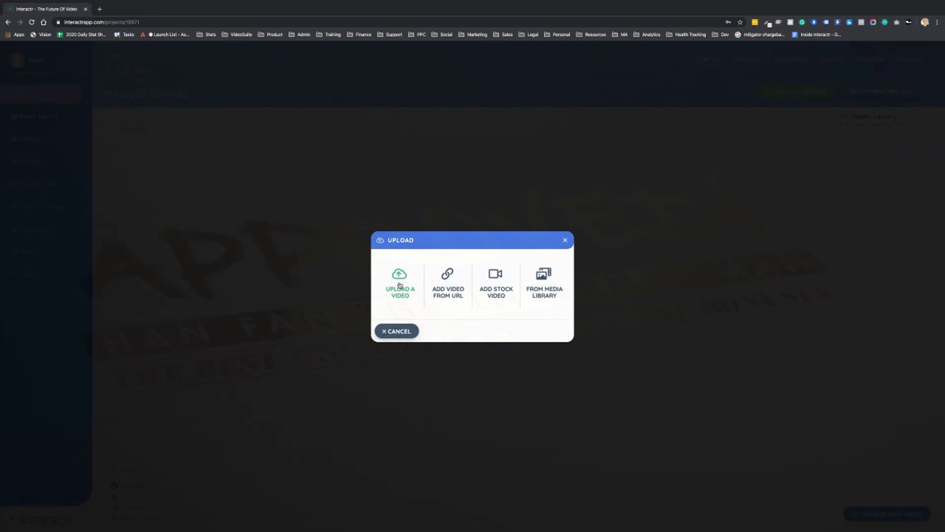
left_click(399, 331)
left_click(118, 58)
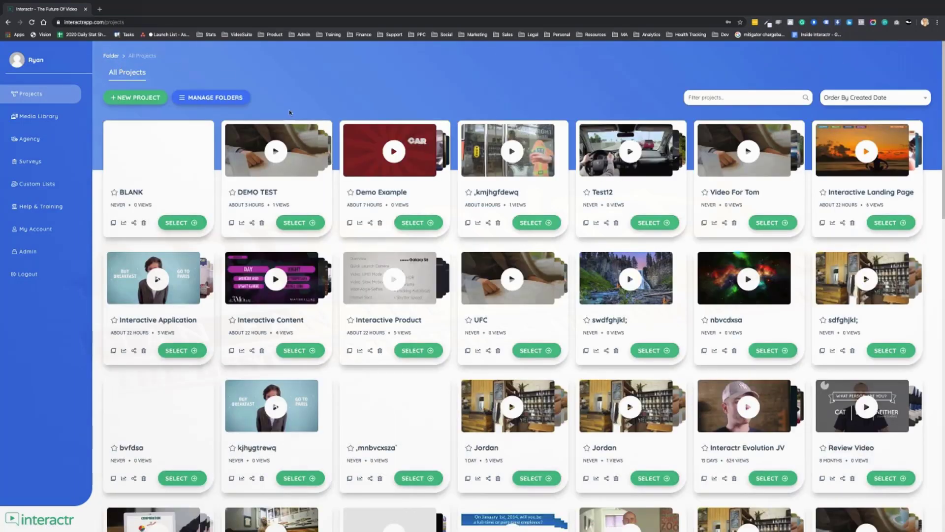
left_click(299, 225)
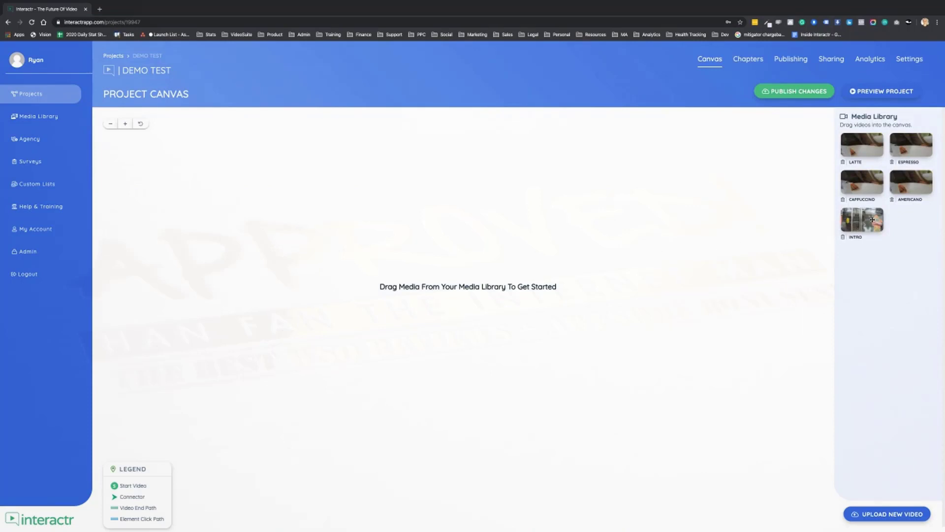
Place INTRO as start node, then LATTE, ESPRESSO, CAPPUCCINO and AMERICANO nodes stacked beside it
left_click_drag(872, 220, 264, 278)
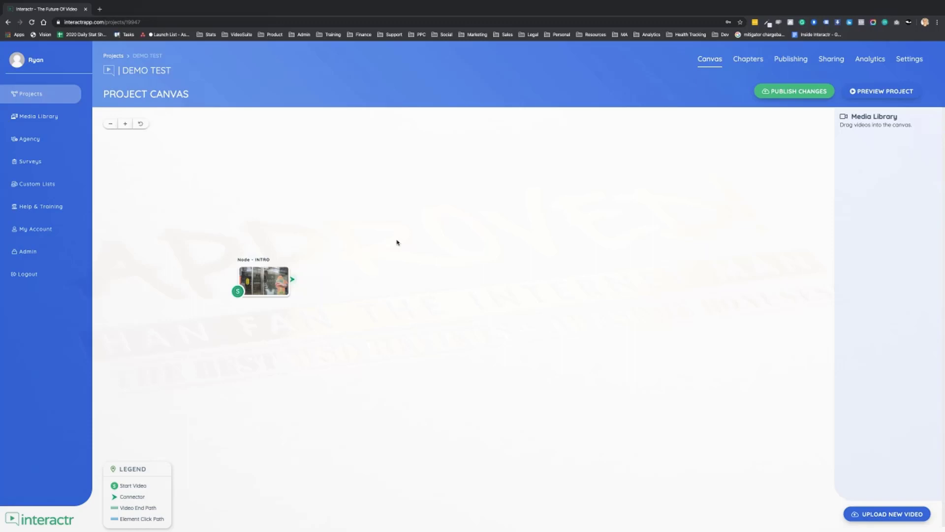
left_click_drag(862, 144, 426, 143)
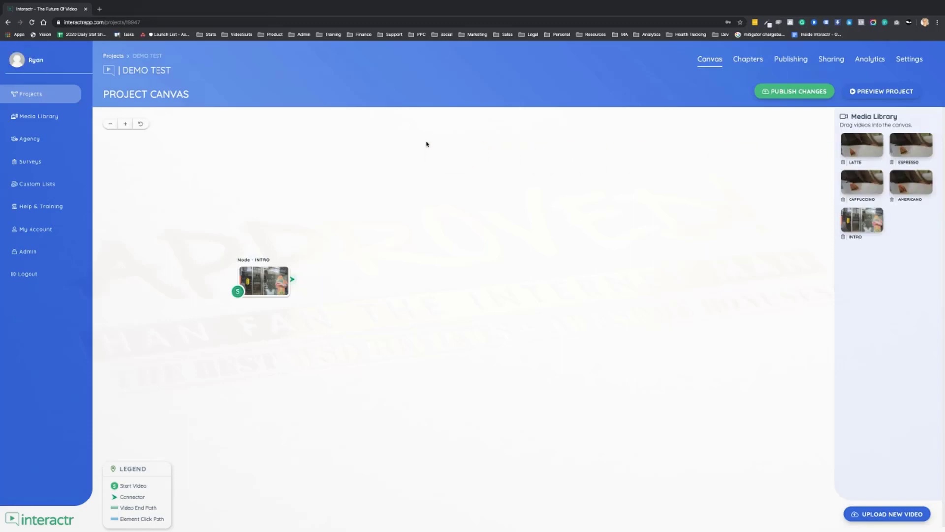
left_click_drag(916, 149, 428, 246)
left_click_drag(858, 173, 429, 321)
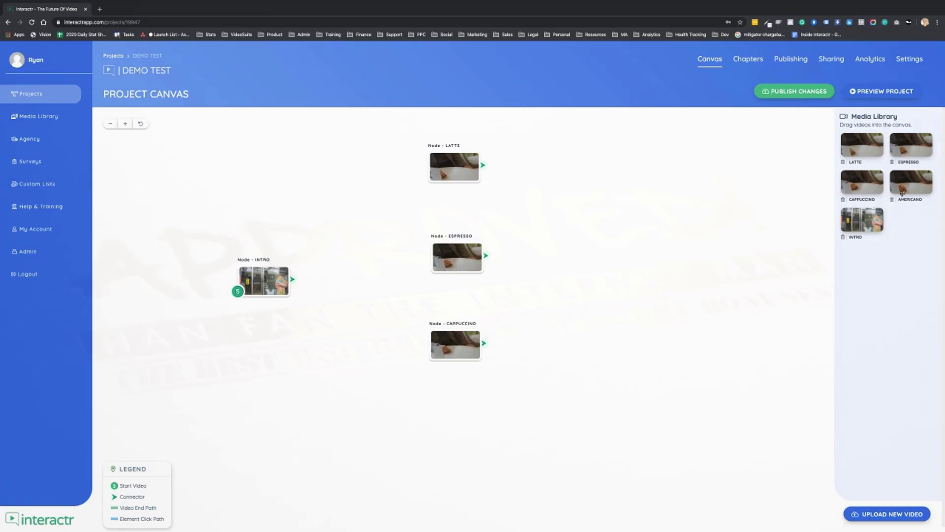
left_click_drag(912, 184, 433, 423)
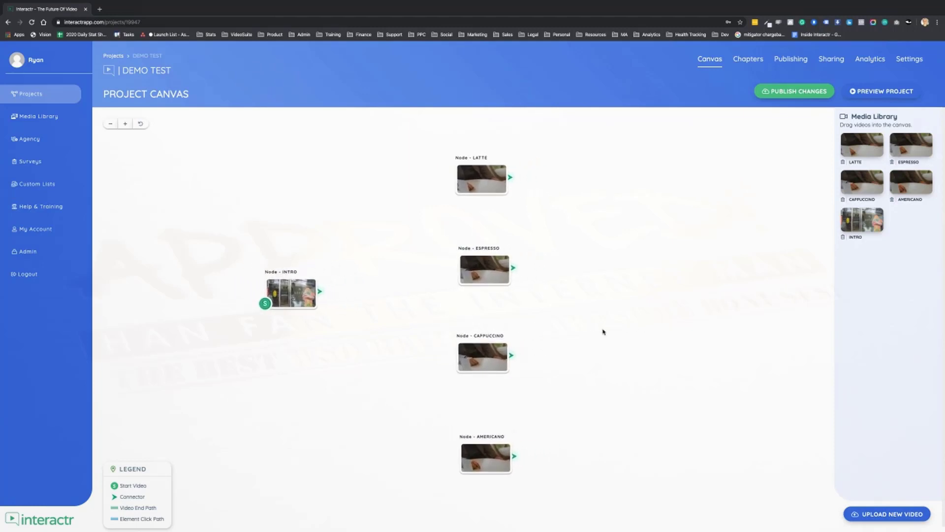
Select the CAPPUCCINO and AMERICANO nodes, then drag from INTRO toward LATTE to show linking
left_click(487, 353)
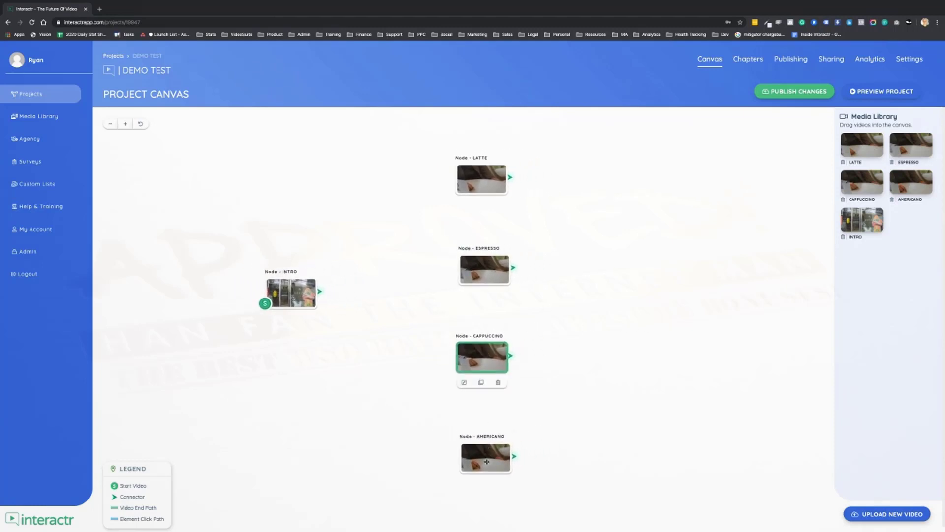
left_click(488, 445)
left_click(633, 348)
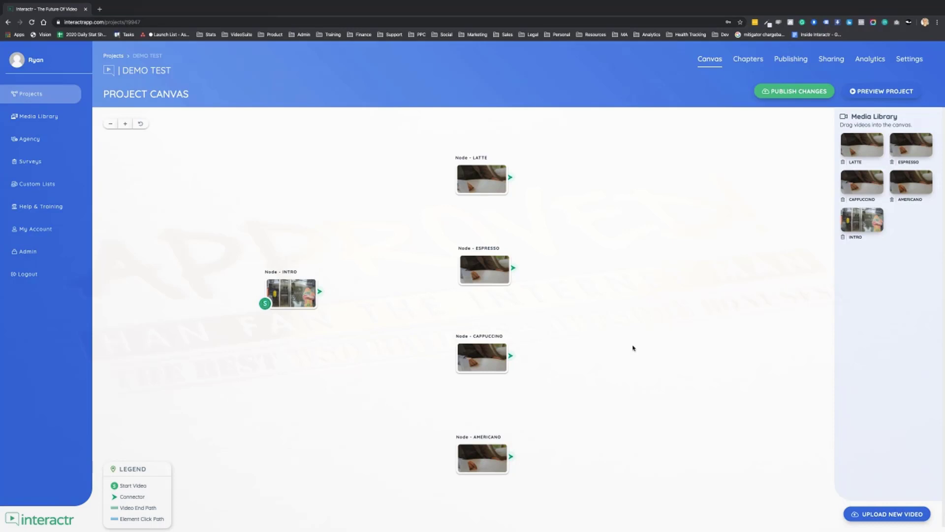
left_click_drag(320, 290, 361, 288)
Open the INTRO node and bring up its interaction layer presets
left_click(295, 294)
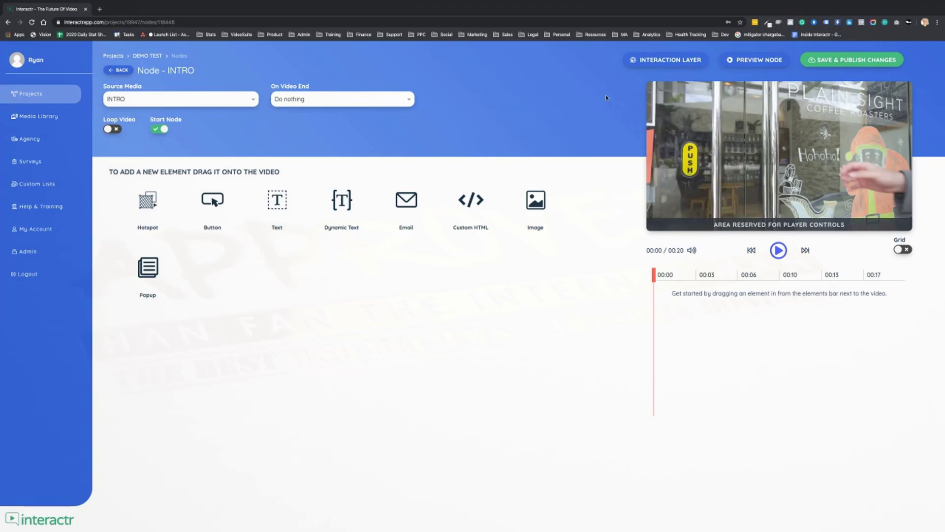
left_click(677, 61)
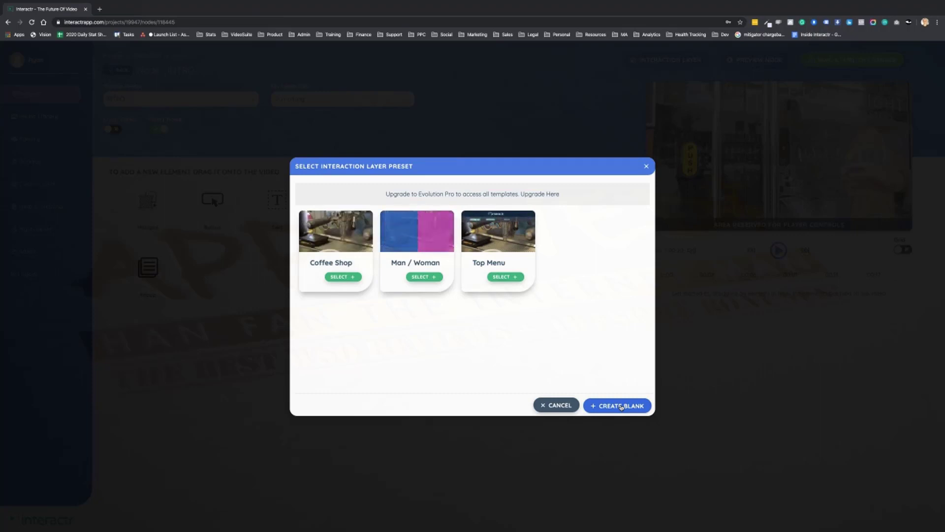
Create the Coffee Shop layer, try the Man / Woman and Top Menu templates, then revert to Coffee Shop
left_click(344, 278)
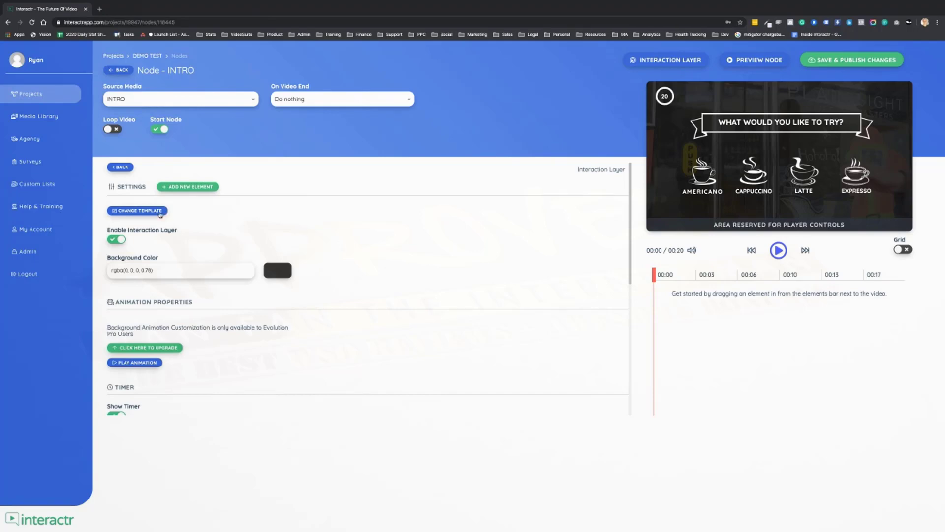
left_click(139, 211)
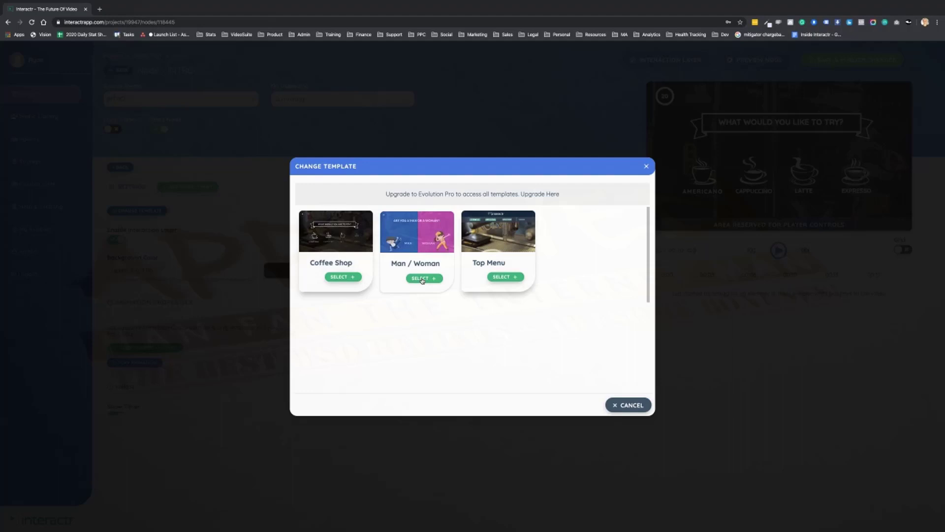
left_click(422, 279)
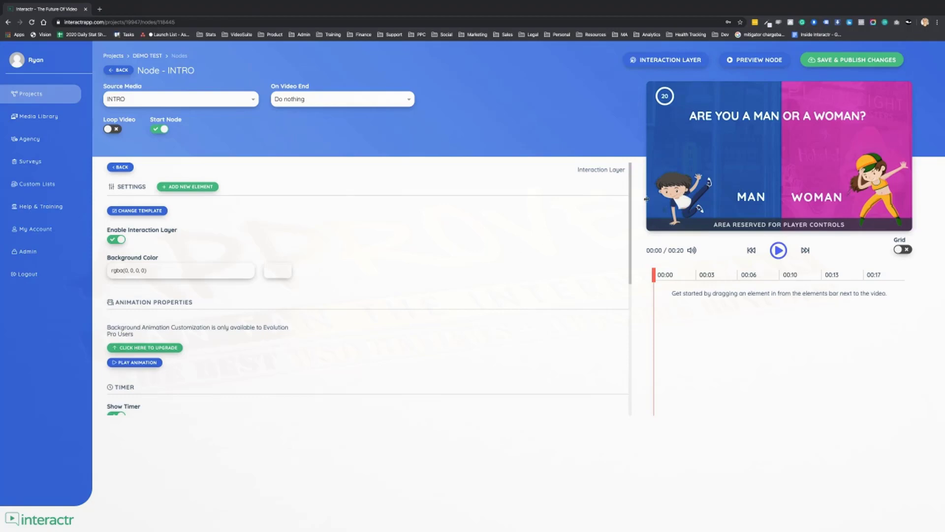
left_click(148, 211)
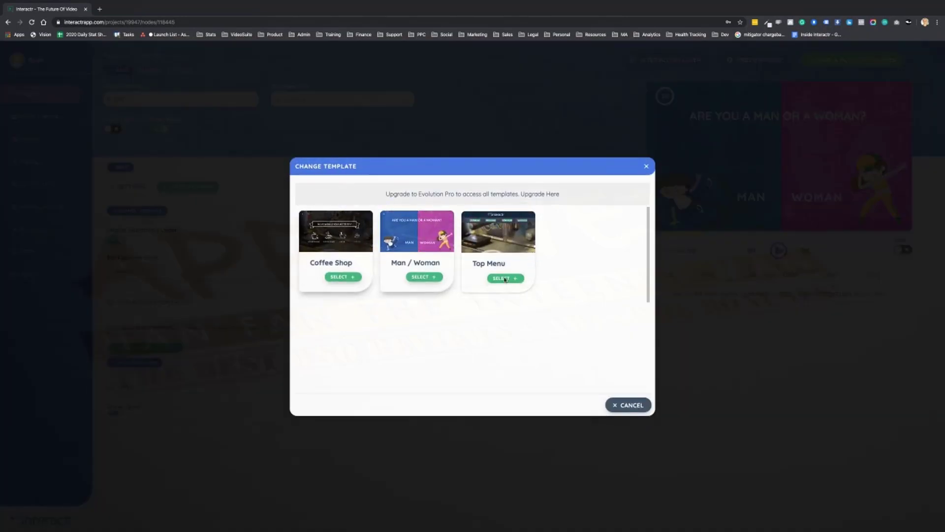
left_click(503, 279)
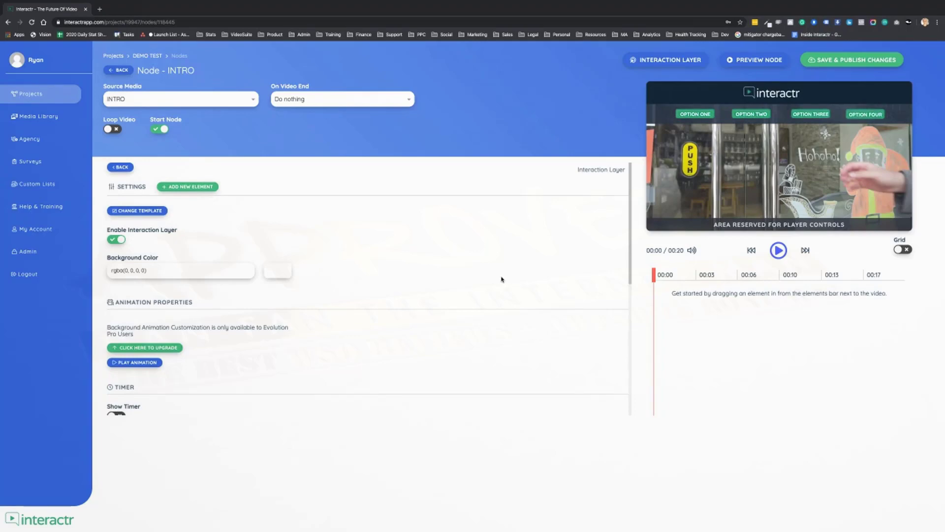
left_click(138, 212)
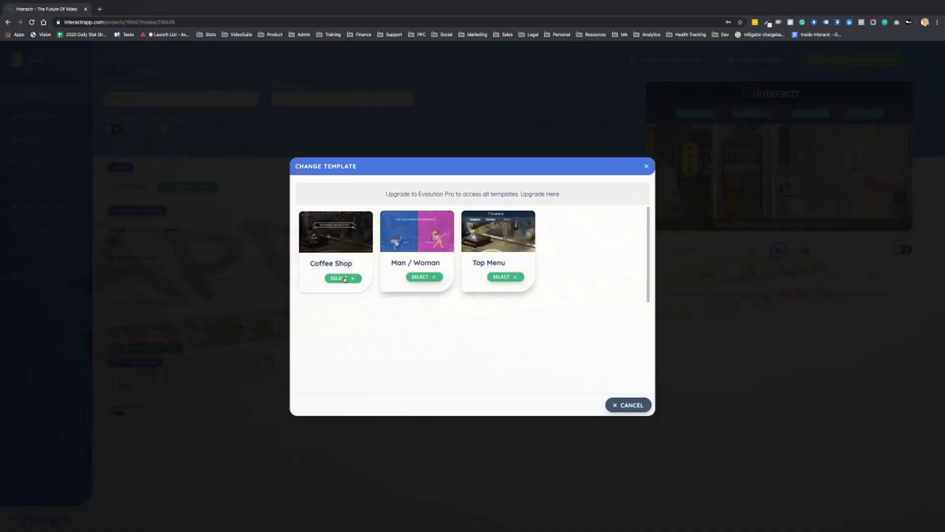
left_click(343, 279)
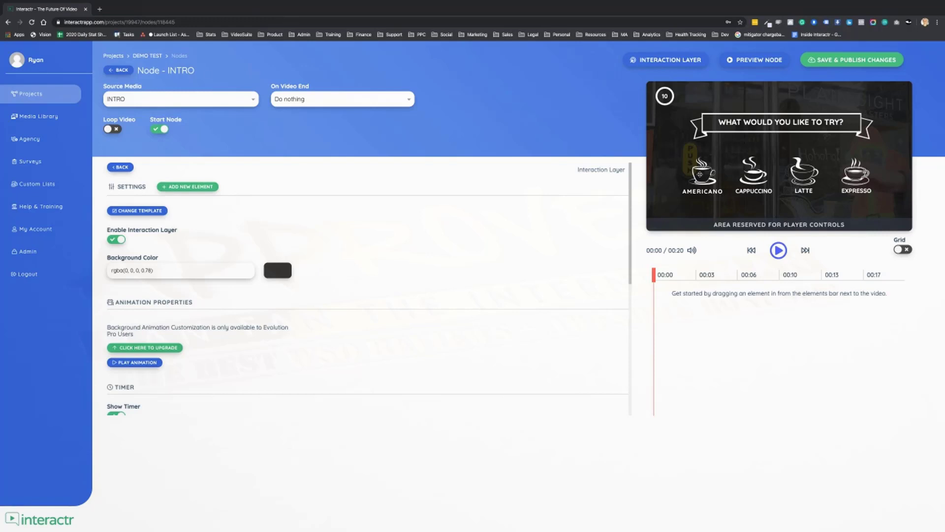
Set the Americano choice's On click to Play Node – AMERICANO, then reopen INTRO from the canvas
left_click(699, 174)
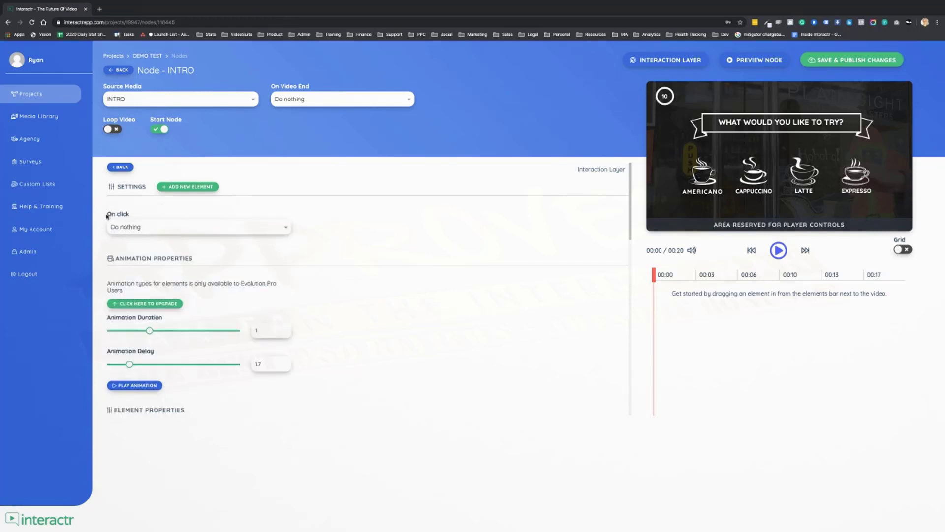
left_click(265, 227)
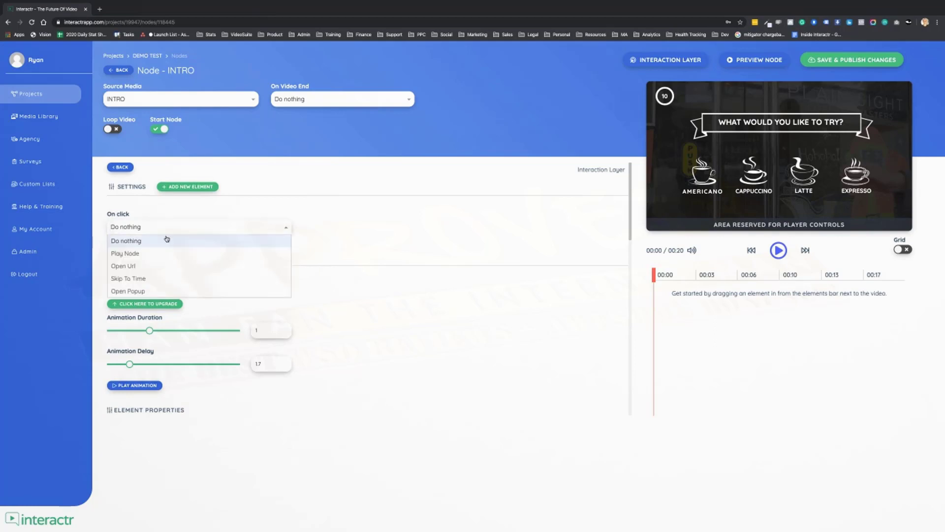
left_click(136, 254)
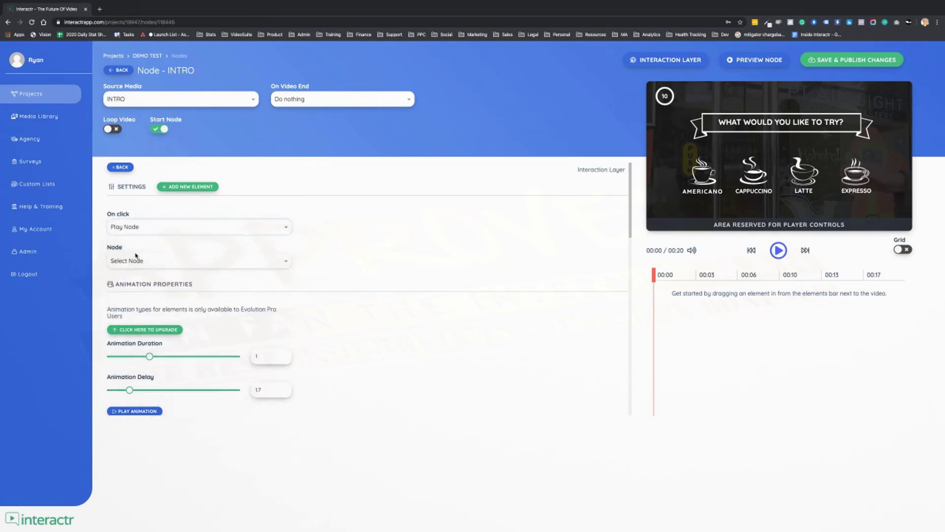
left_click(211, 261)
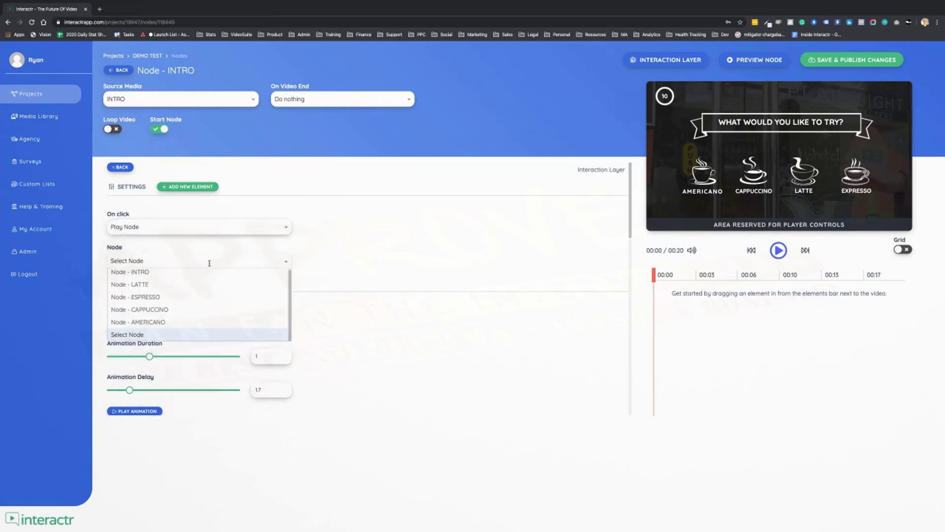
left_click(171, 322)
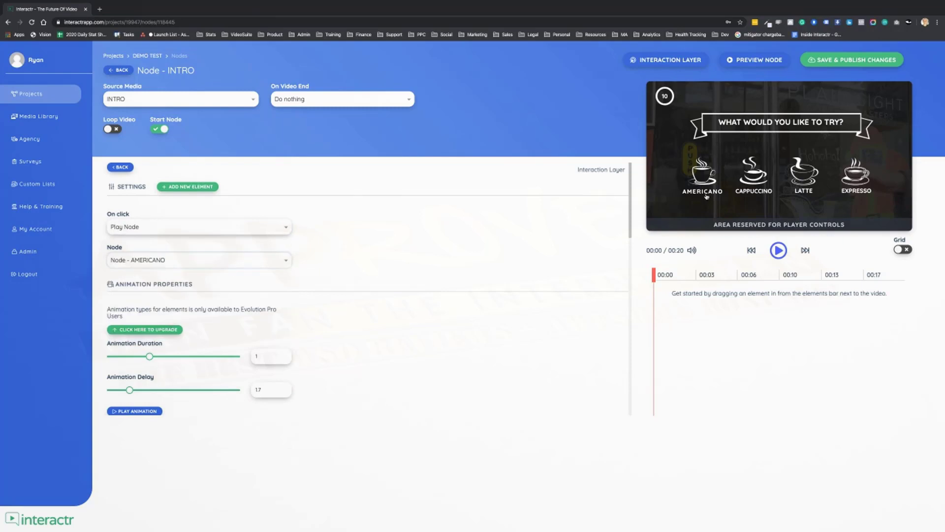
left_click(234, 259)
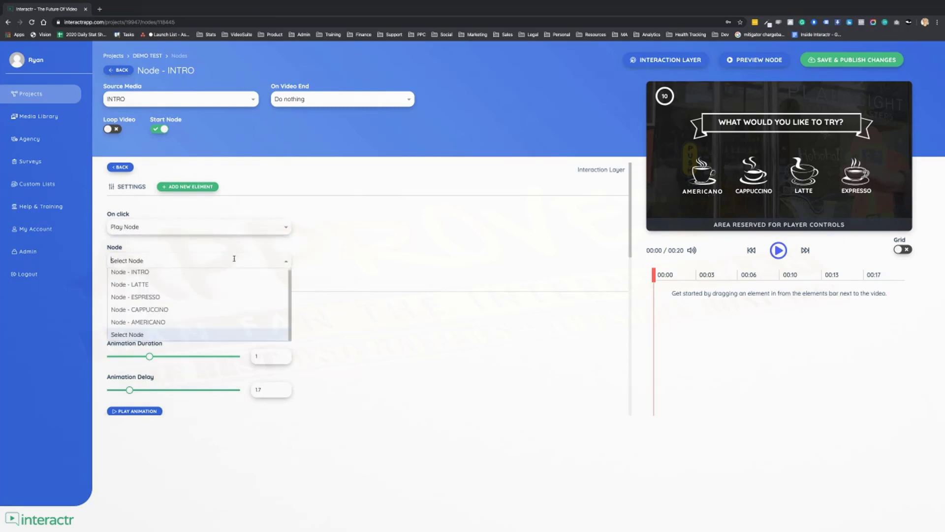
left_click(159, 322)
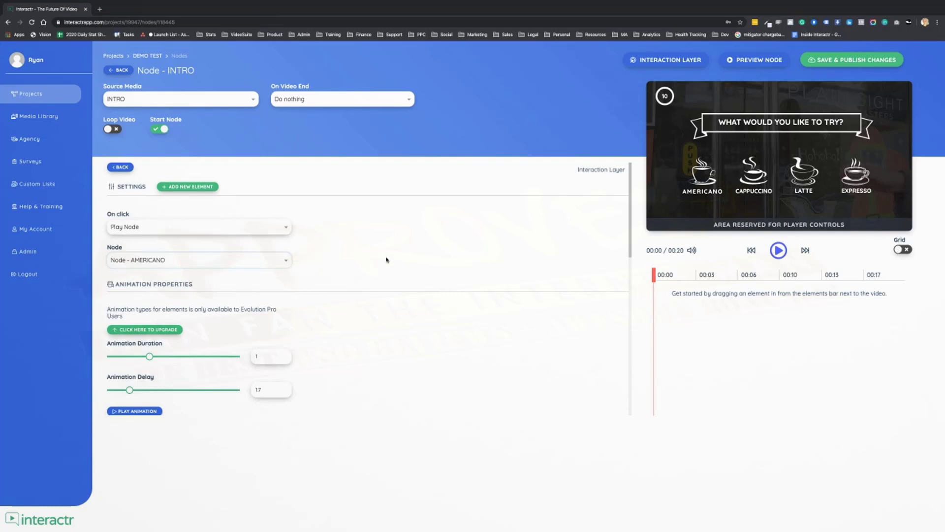
left_click(119, 70)
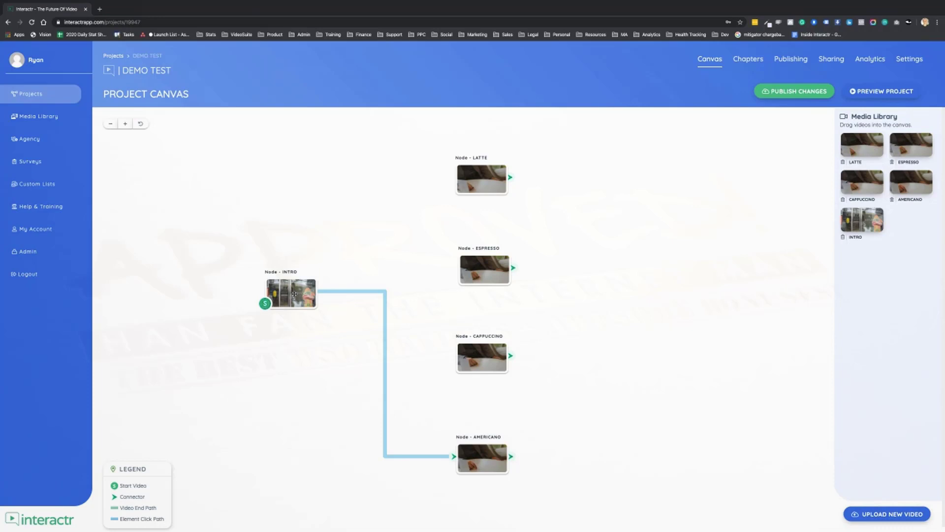
double_click(294, 294)
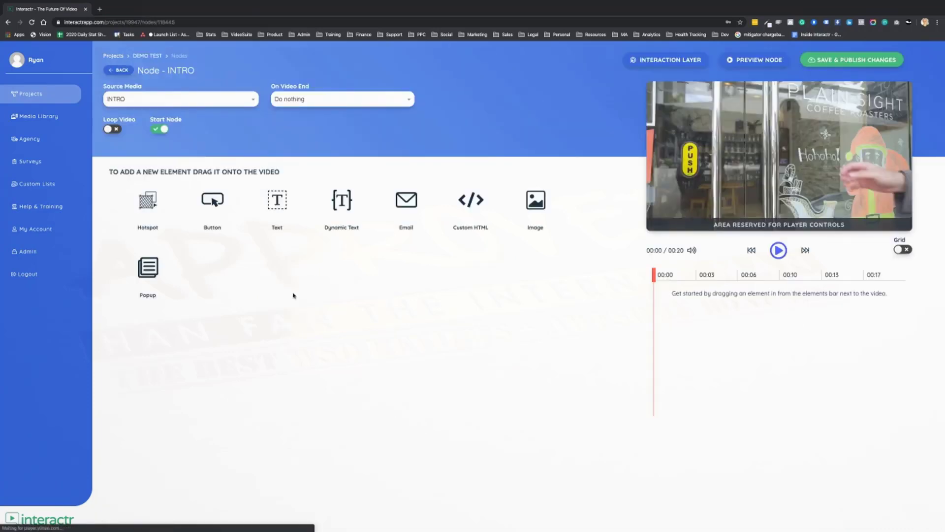
Set the Cappuccino choice's On click to Play Node – CAPPUCCINO
left_click(667, 60)
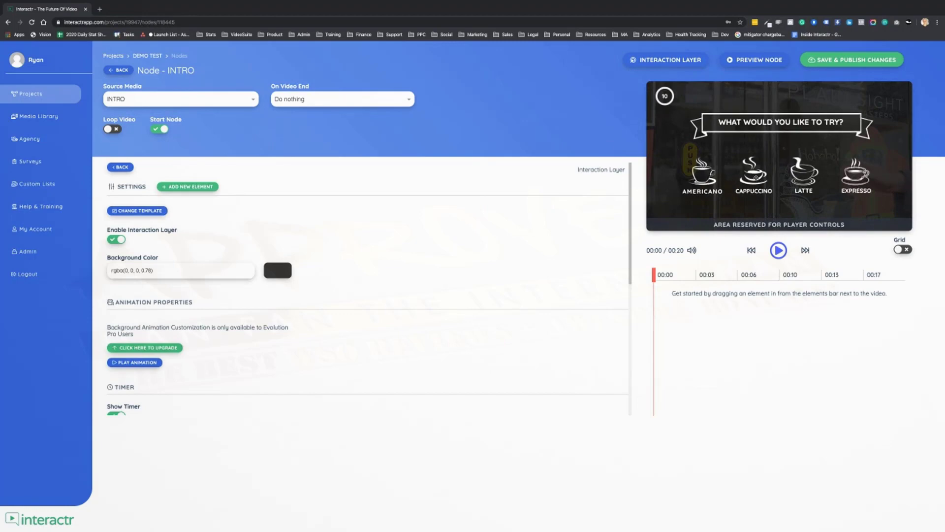
left_click(755, 177)
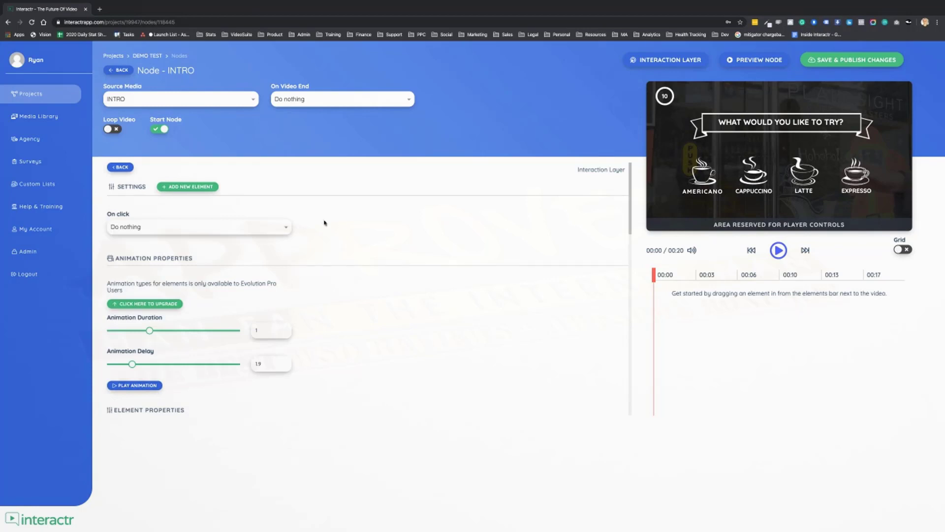
left_click(282, 228)
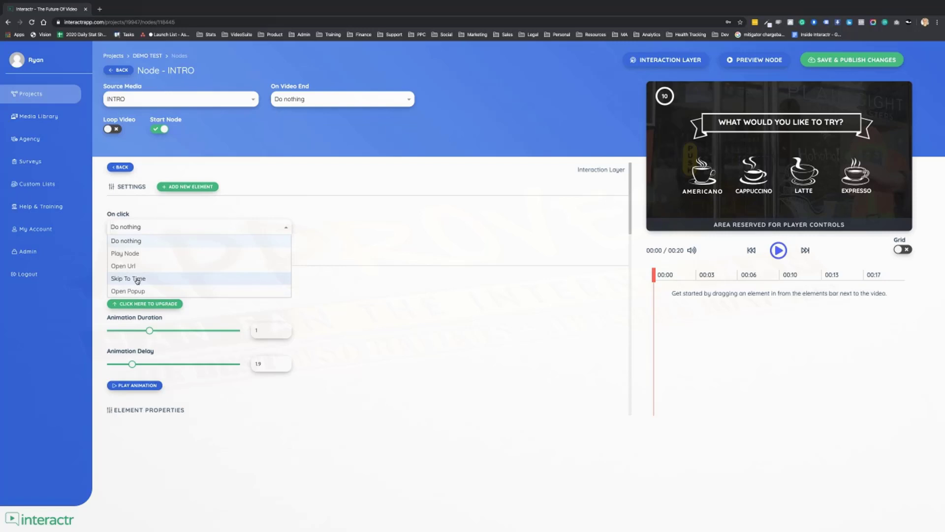
left_click(128, 254)
left_click(203, 264)
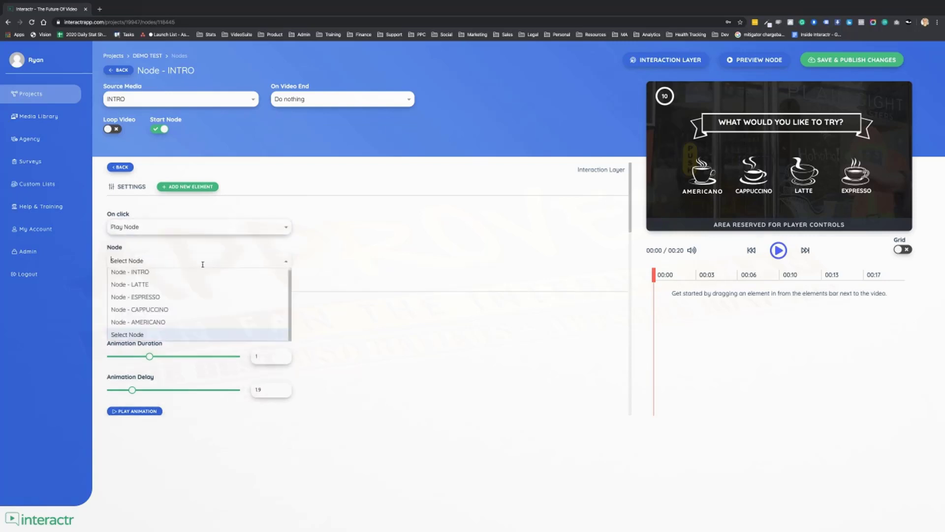
left_click(169, 308)
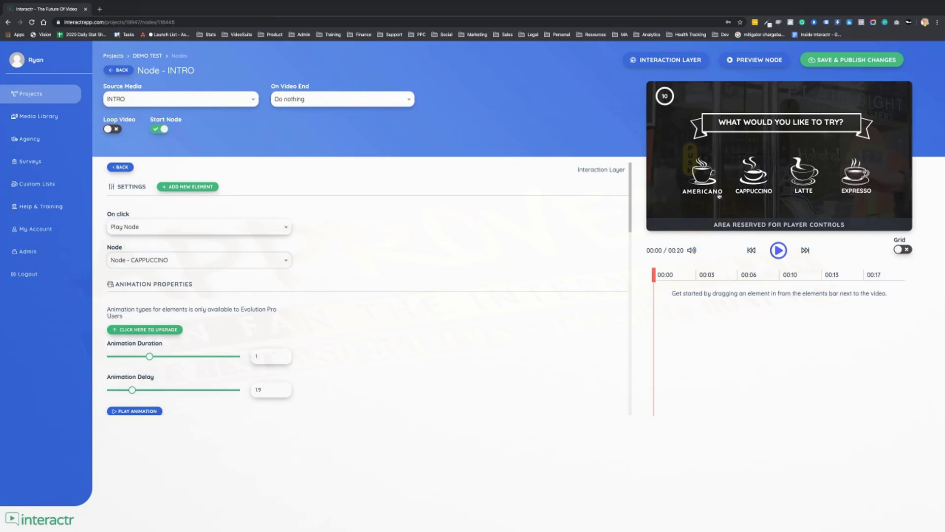
left_click(747, 193)
left_click(265, 255)
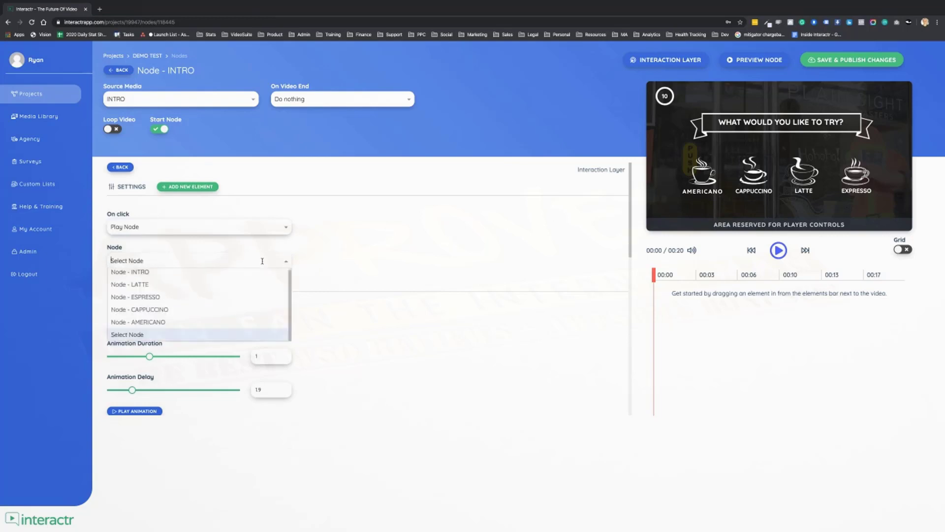
left_click(178, 302)
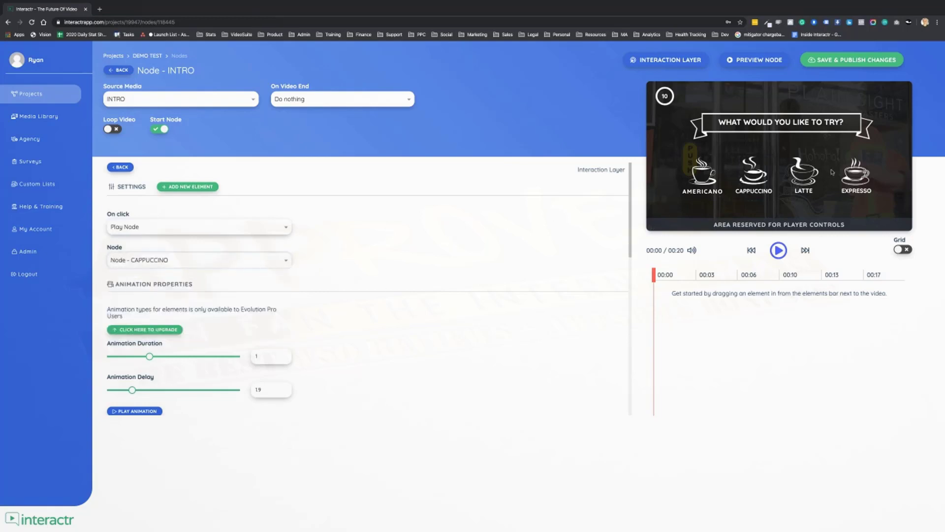
Set the Latte choice's On click to Play Node – LATTE
left_click(804, 173)
left_click(251, 229)
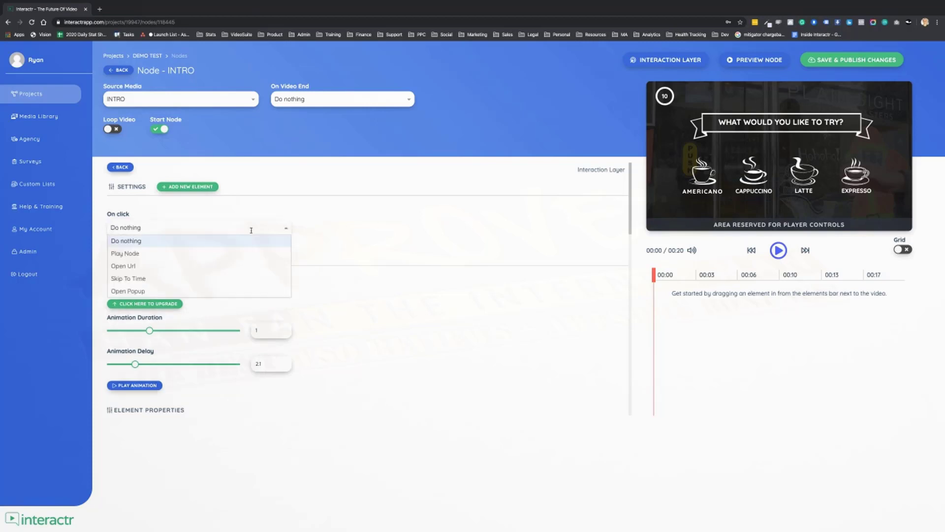
left_click(219, 253)
left_click(202, 259)
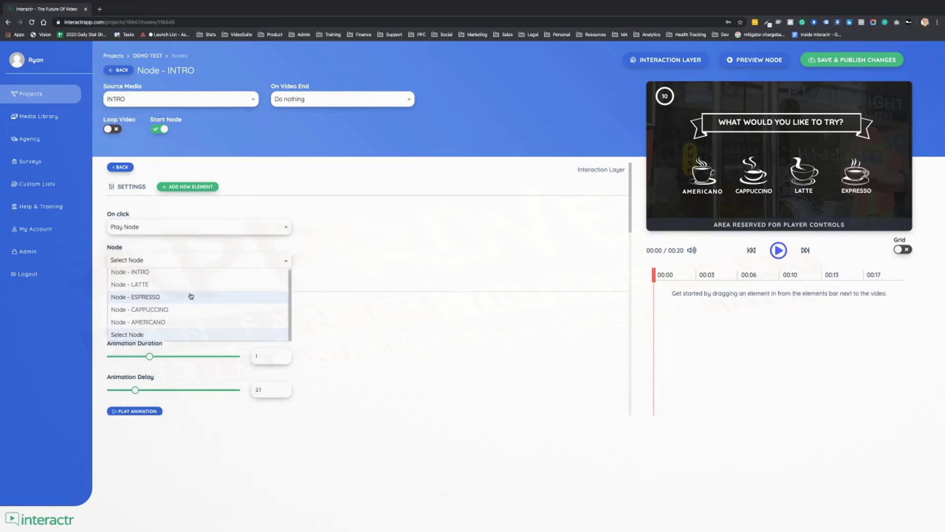
left_click(191, 284)
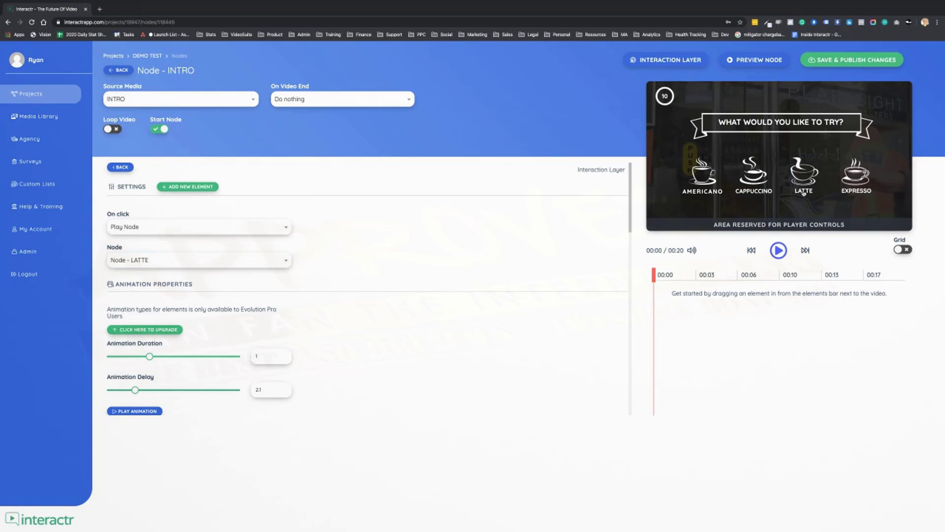
left_click(185, 260)
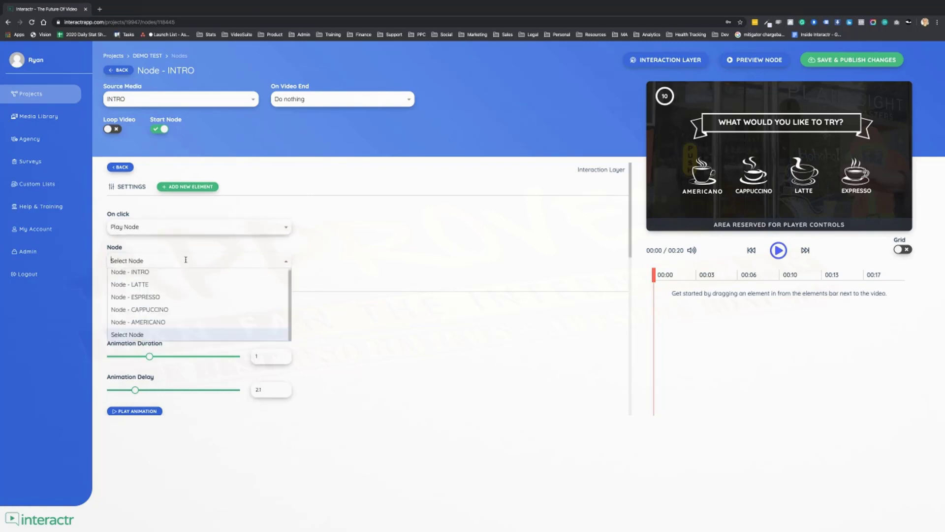
left_click(158, 284)
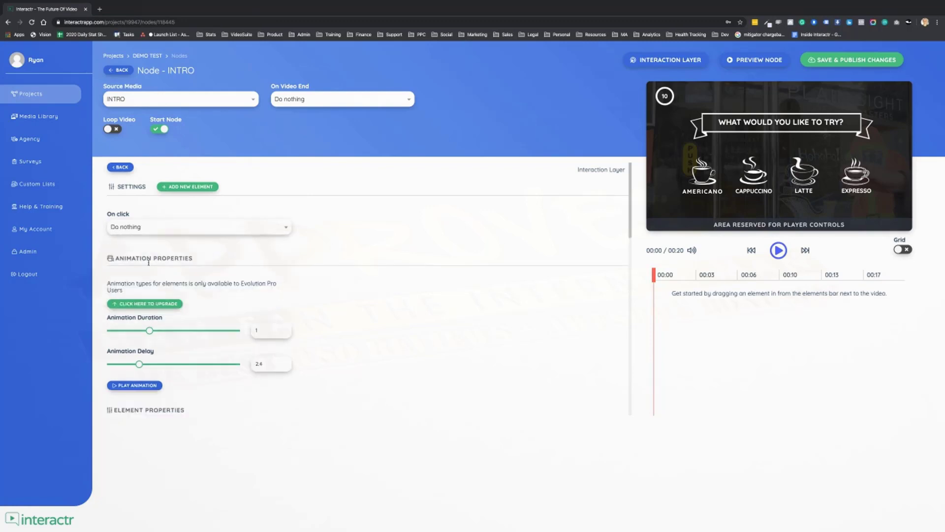
Set the Espresso choice's On click to Play Node – ESPRESSO and return to the canvas
left_click(178, 229)
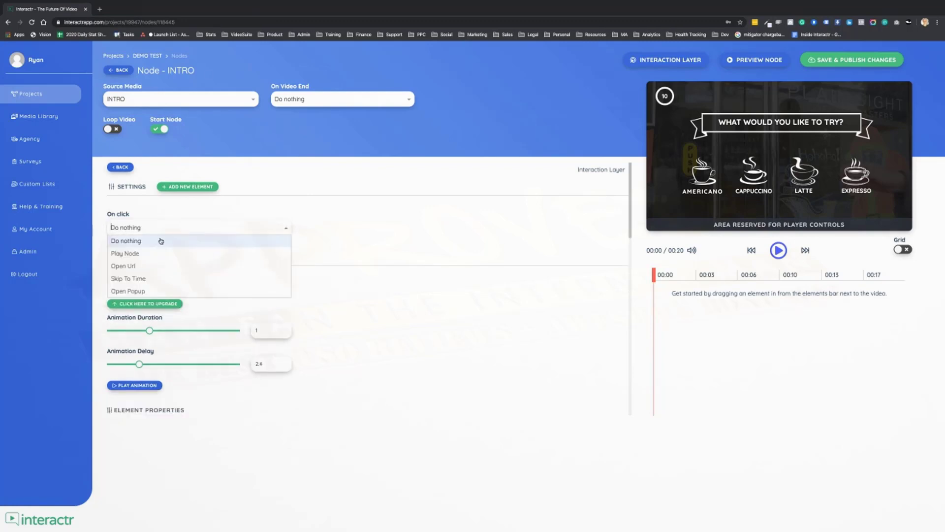
left_click(132, 253)
left_click(137, 260)
left_click(148, 296)
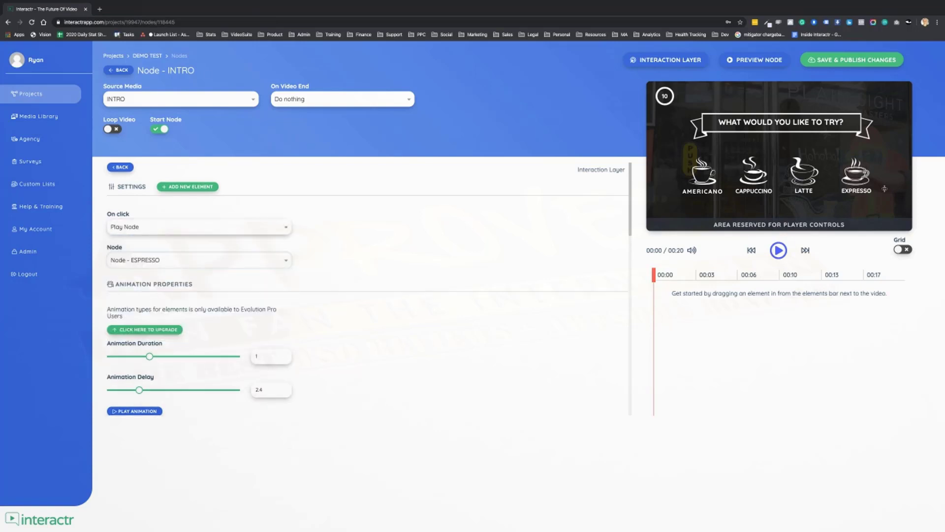
left_click(174, 259)
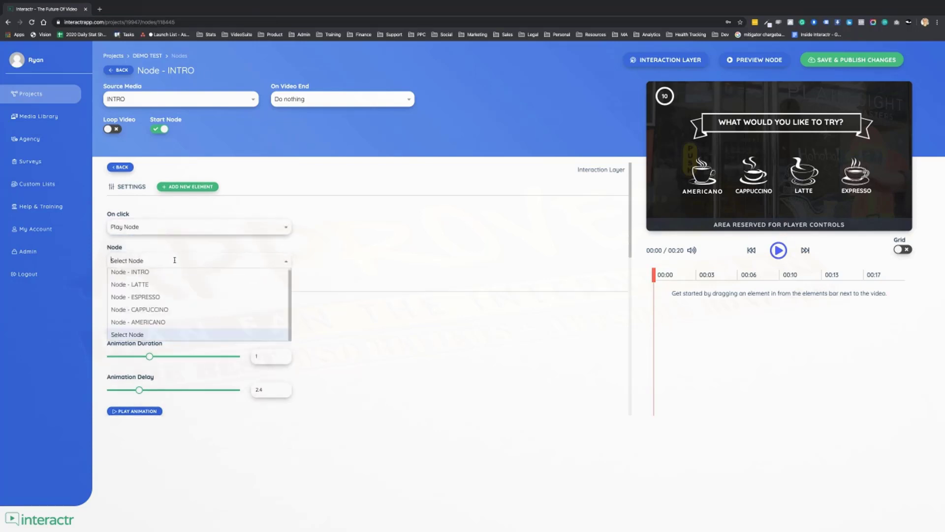
left_click(152, 297)
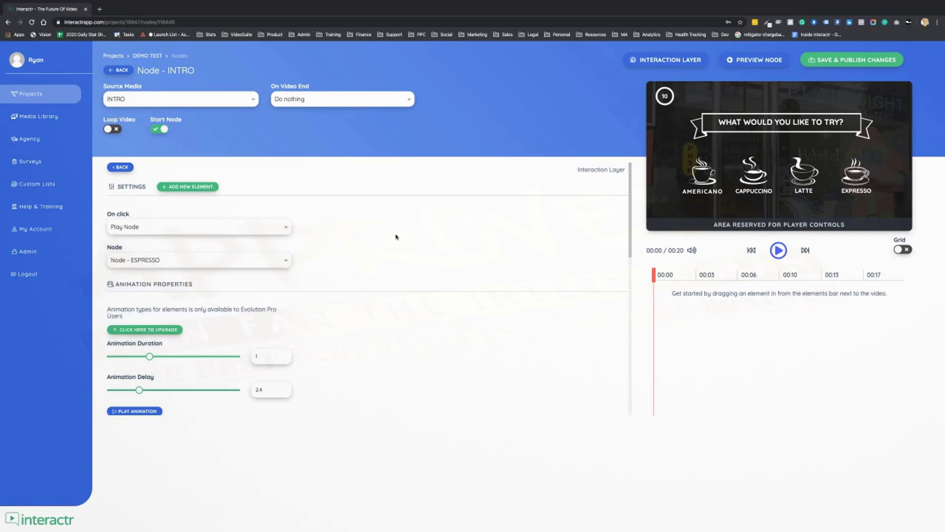
left_click(119, 71)
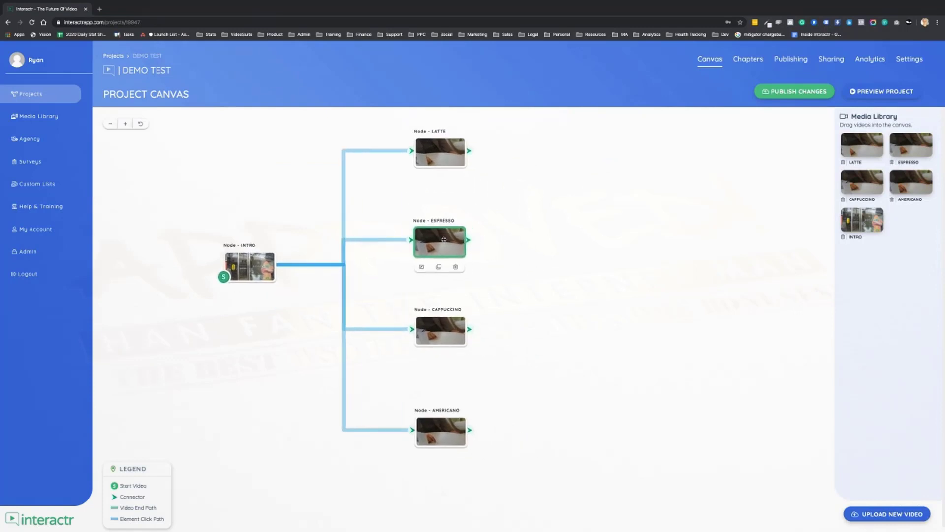
Zoom out to check INTRO's four coffee links, then reopen INTRO's interaction layer
scroll(538, 231, "down", 2)
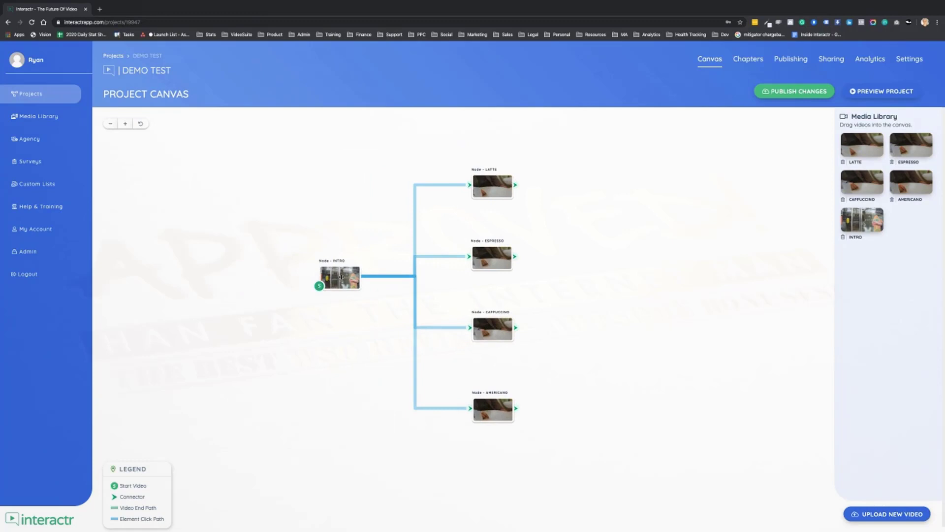
left_click(342, 277)
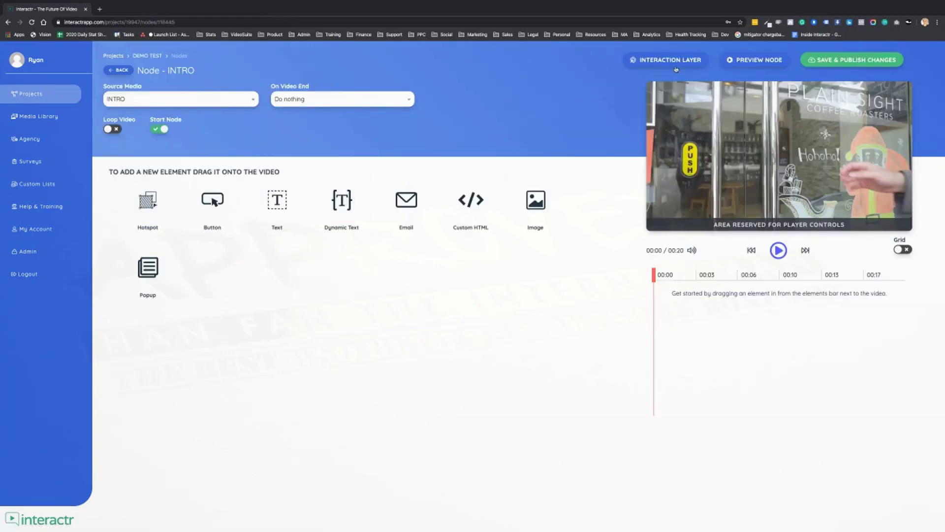
left_click(675, 62)
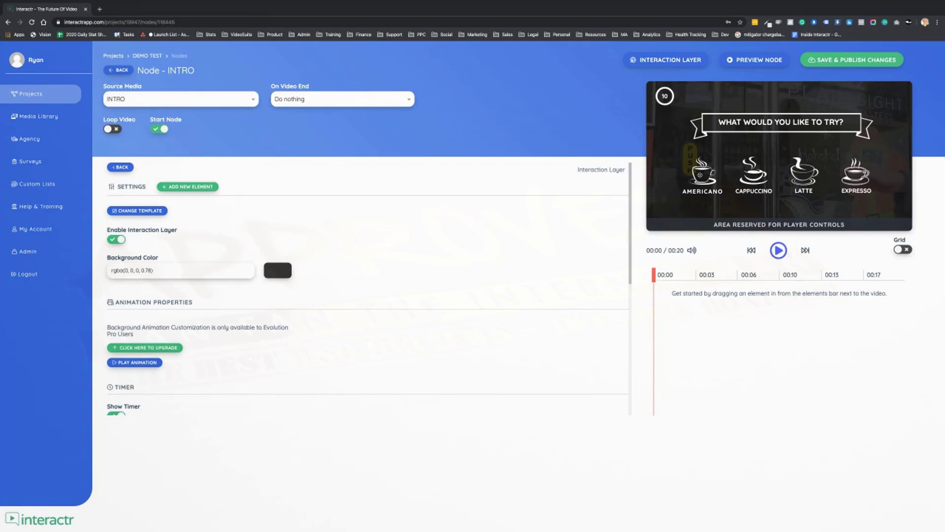
Review the choices' click settings and relabel the Americano option as 'OPTION 1'
left_click(699, 175)
left_click(752, 175)
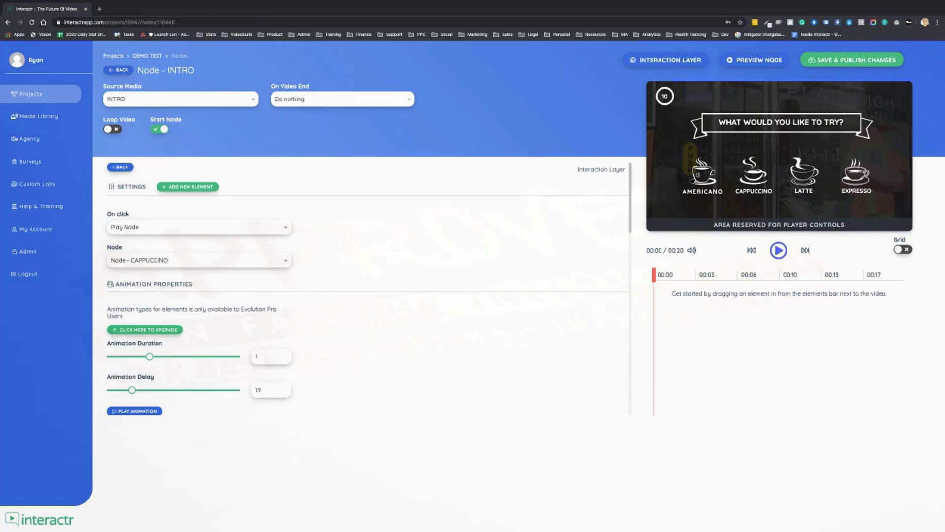
left_click(698, 175)
left_click(206, 189)
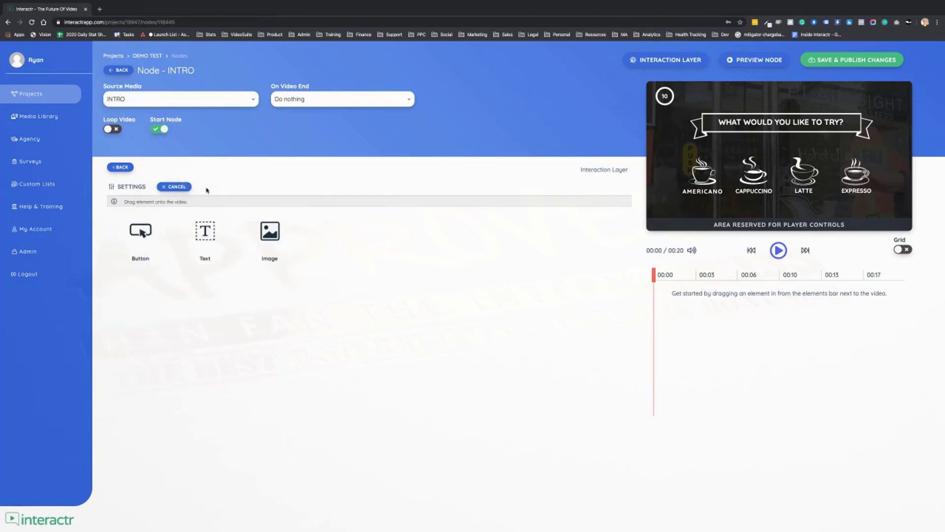
left_click(175, 187)
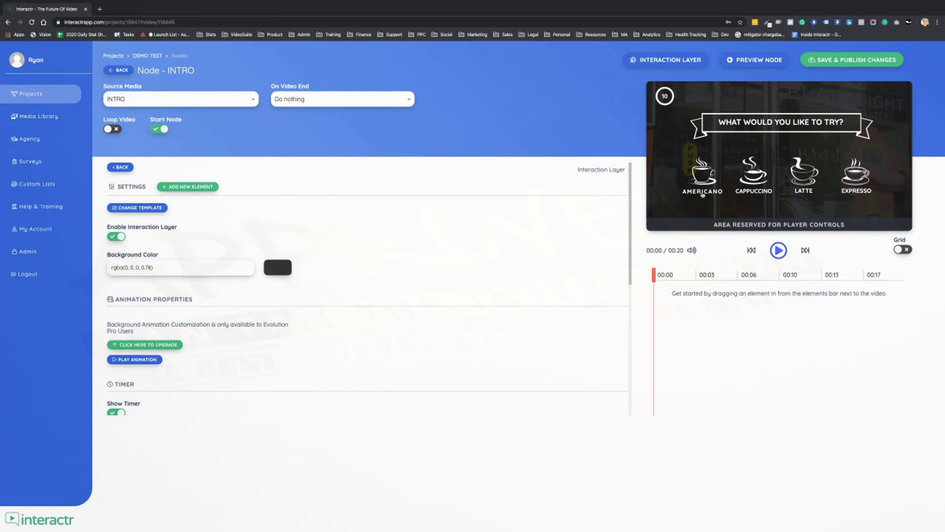
left_click(703, 194)
double_click(702, 192)
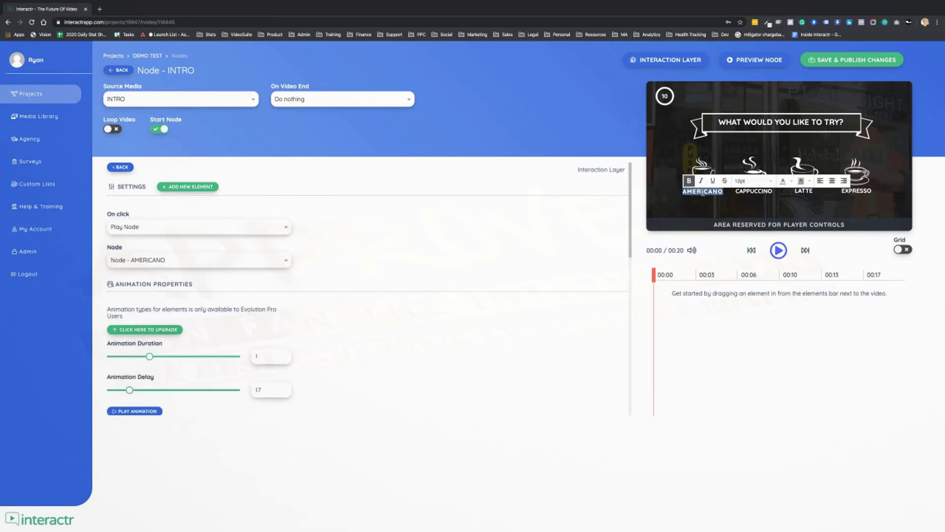
type("OPTION 1")
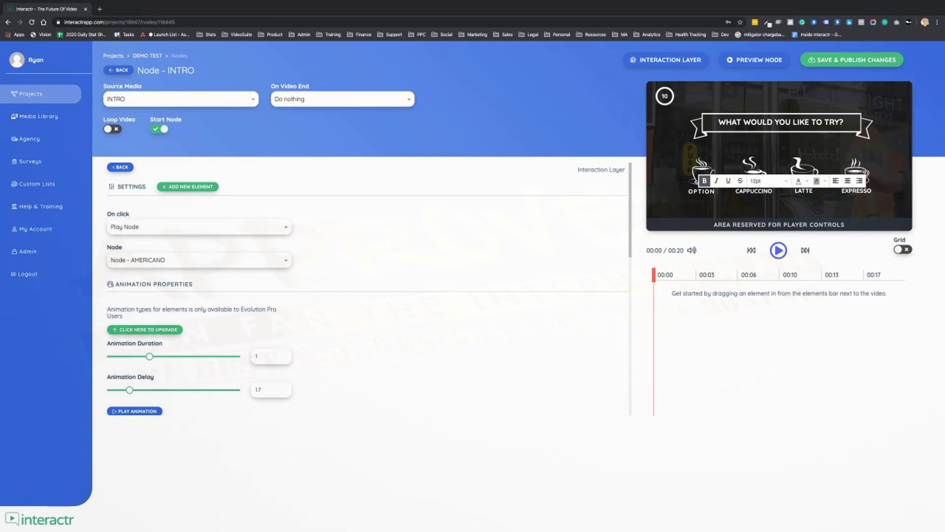
left_click(642, 191)
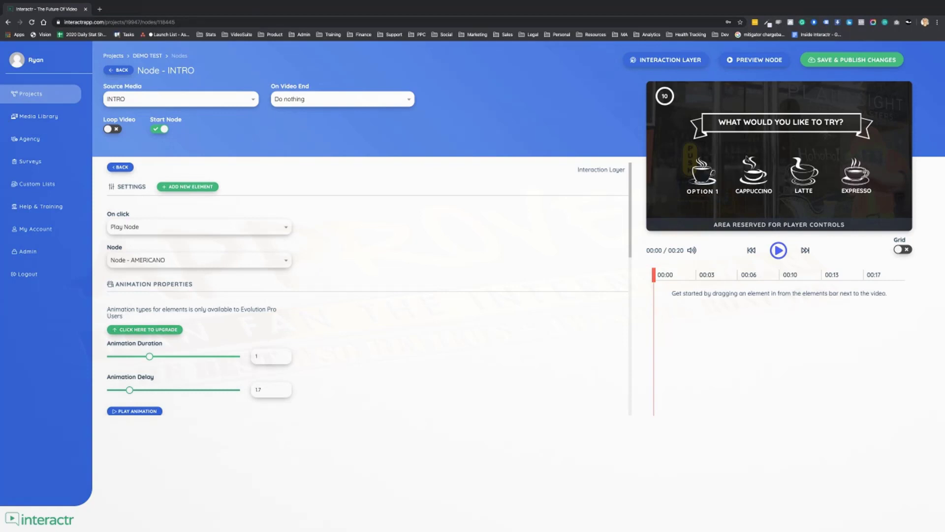
Change the question title to 'MY QUESTION GOES HERE?', replay the preview, and publish the changes
left_click(782, 125)
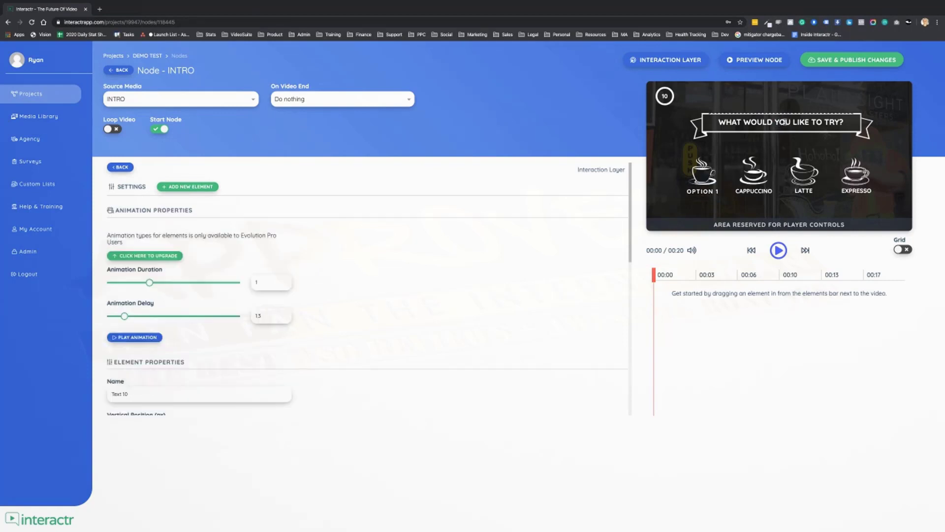
double_click(784, 123)
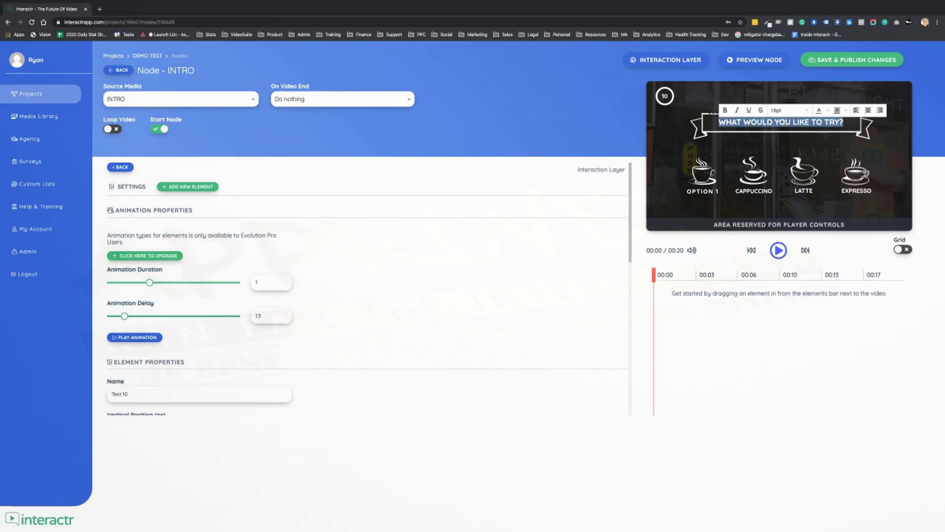
type("MY QUESTION GOES HERE")
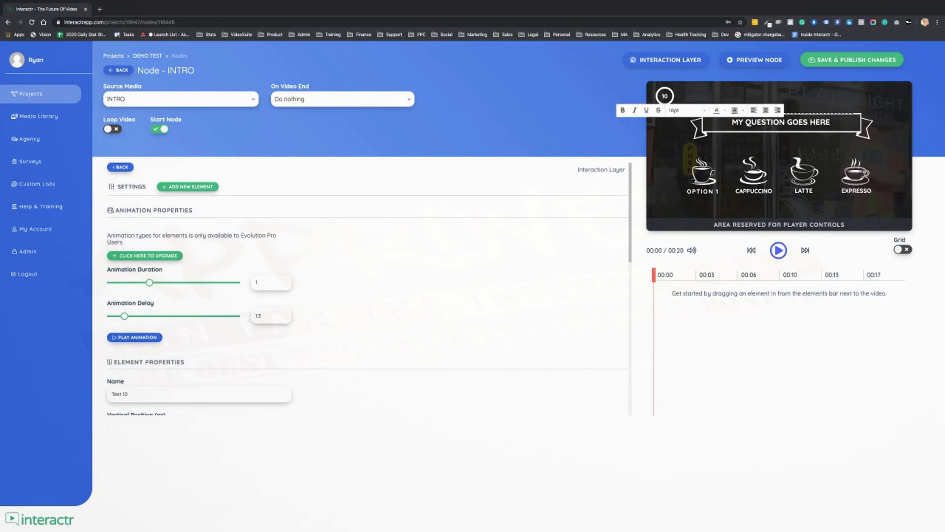
type("?")
left_click(632, 142)
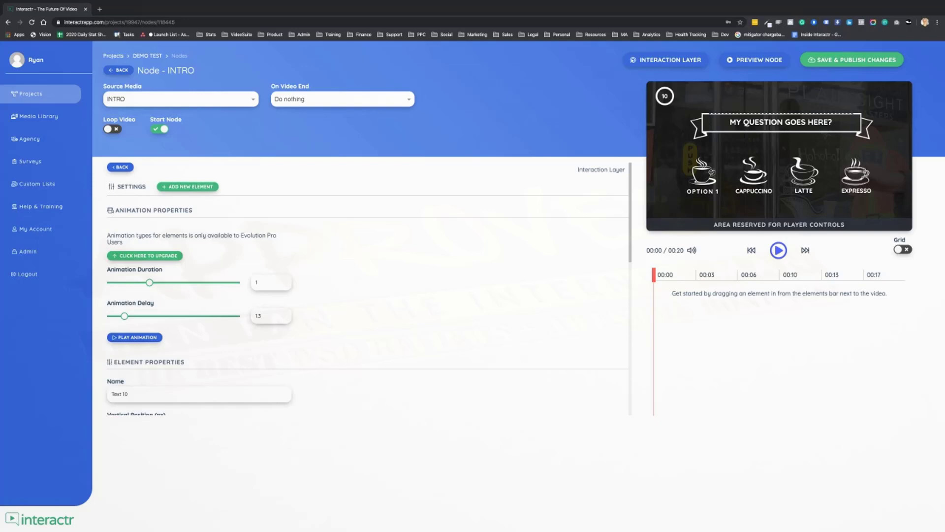
left_click(139, 339)
left_click(863, 61)
Add a hotspot to the INTRO video whose On click opens a popup
left_click(118, 70)
left_click_drag(703, 264, 638, 241)
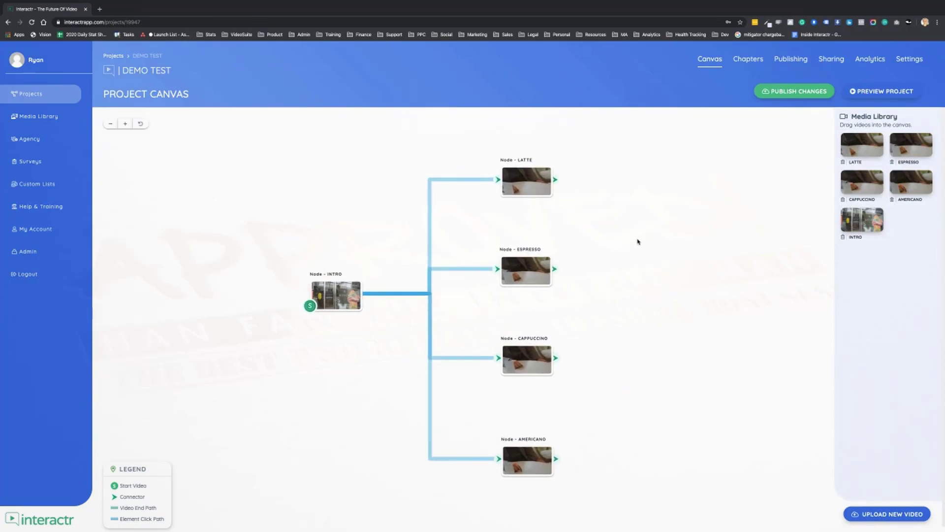
left_click(345, 299)
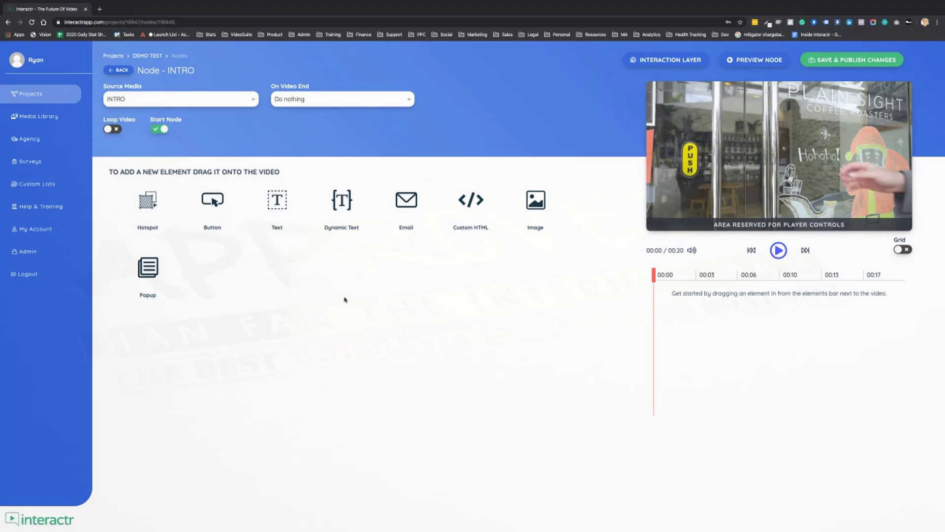
left_click_drag(148, 202, 704, 113)
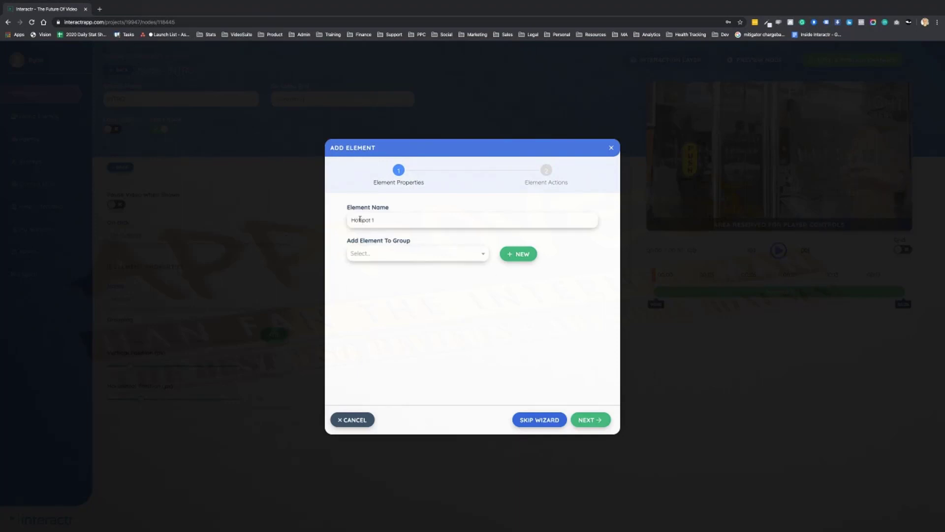
left_click(591, 421)
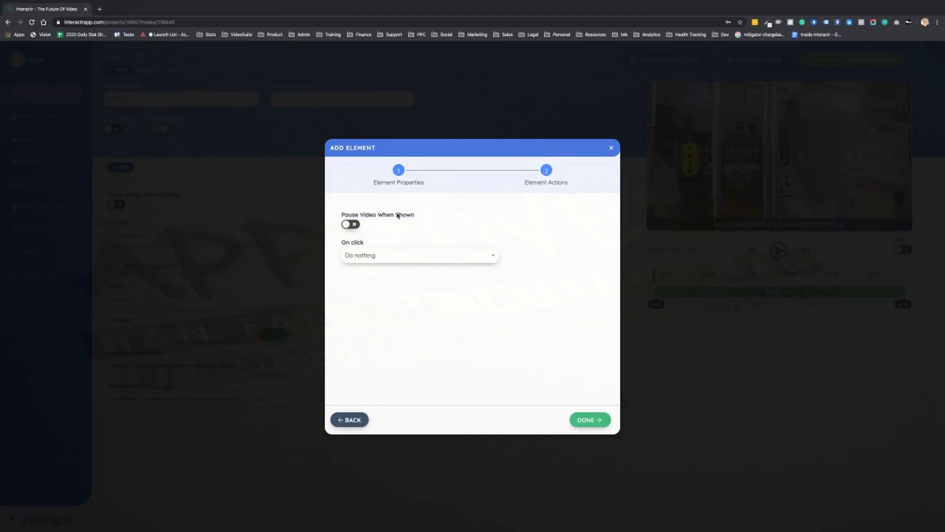
left_click(489, 258)
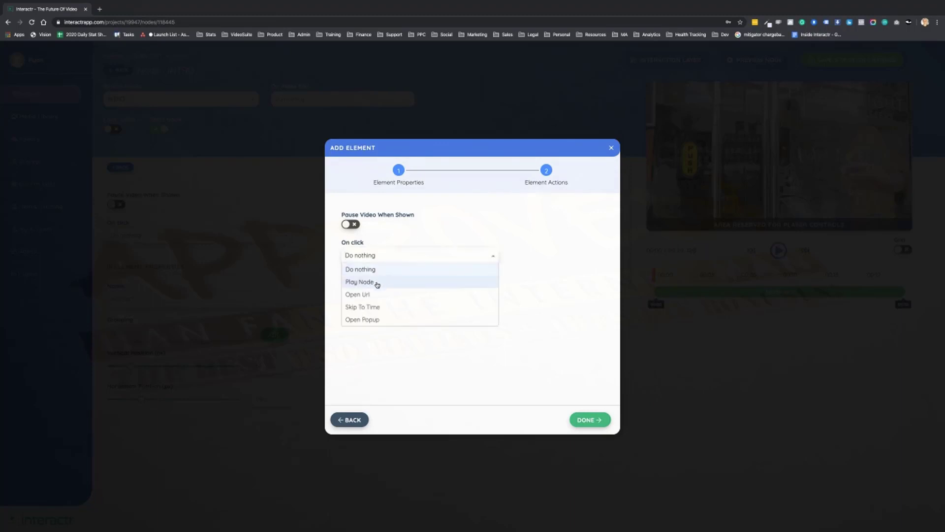
left_click(390, 320)
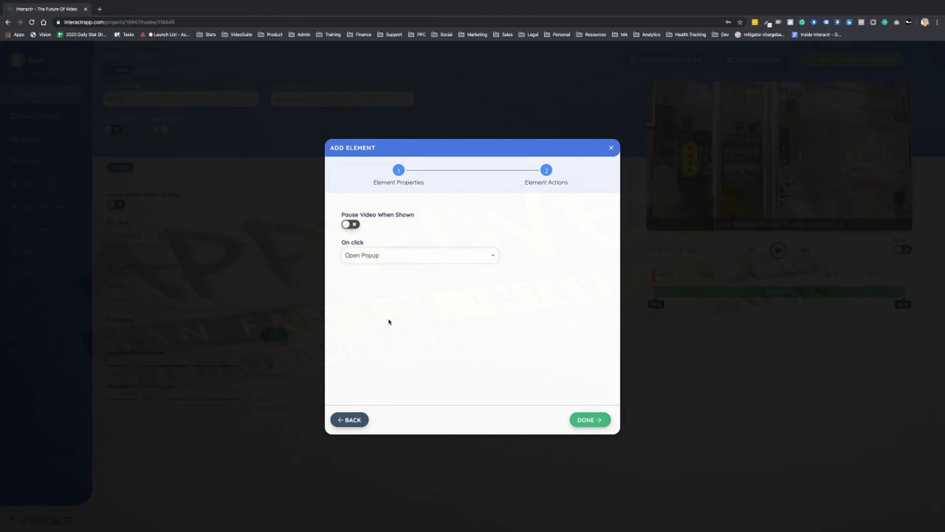
left_click(591, 423)
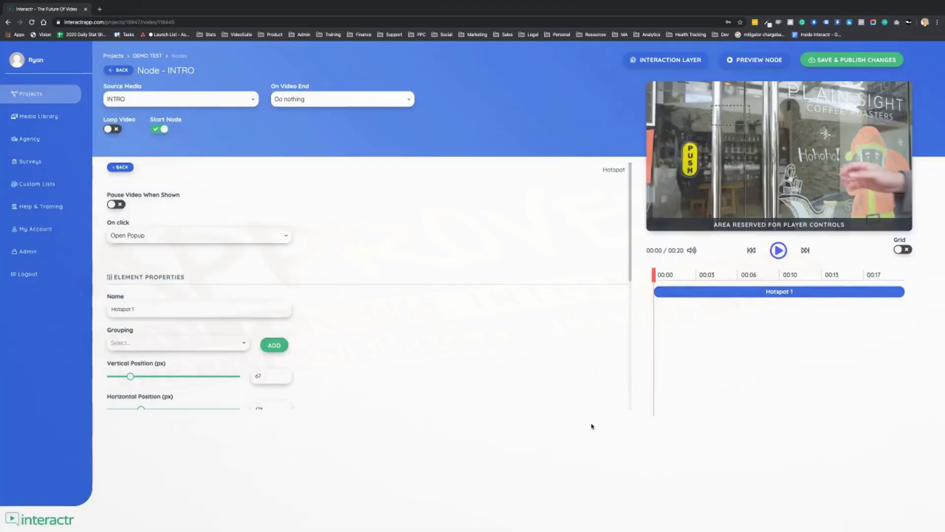
Move Hotspot 1 onto the PUSH sign and time it to about 00:04–00:16
left_click_drag(729, 120, 701, 176)
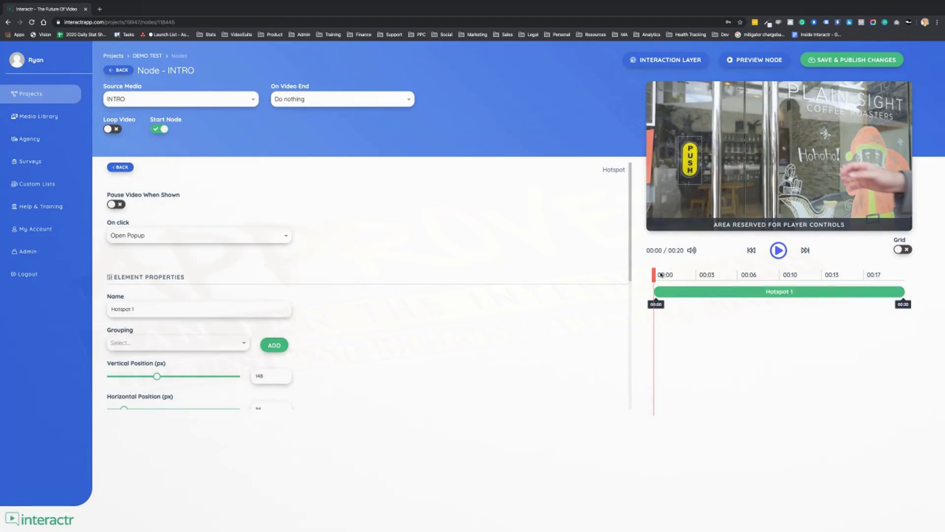
left_click_drag(656, 290, 760, 291)
left_click_drag(879, 296, 831, 296)
left_click(417, 207)
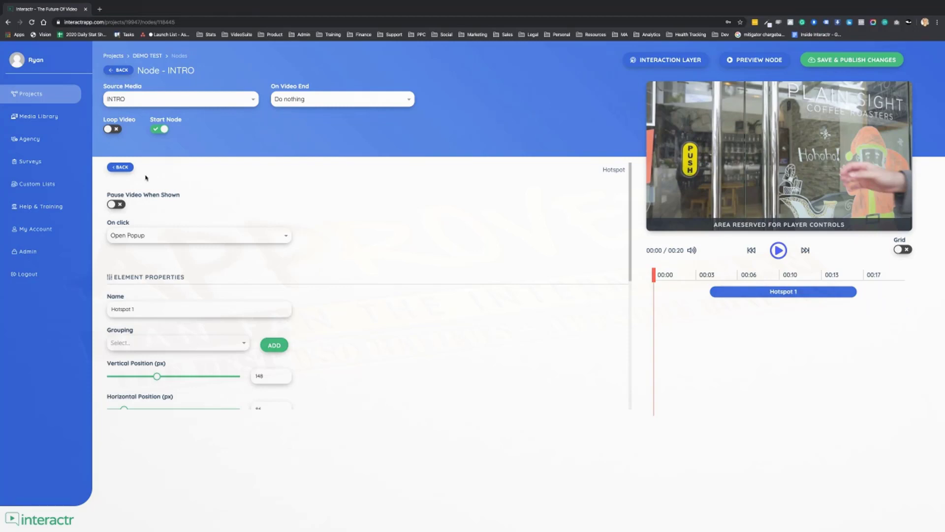
left_click(120, 167)
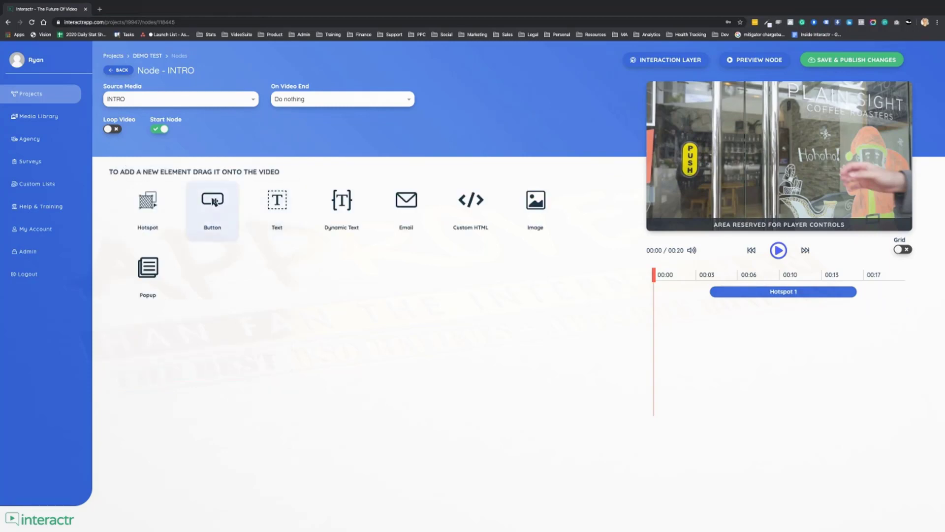
Place a new button on the INTRO video, built from scratch and widened
left_click_drag(215, 201, 798, 145)
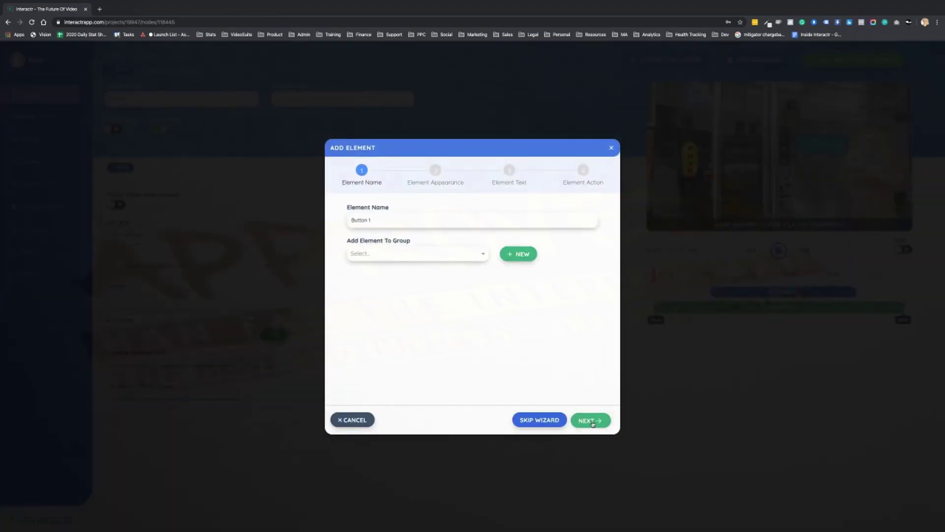
left_click(590, 419)
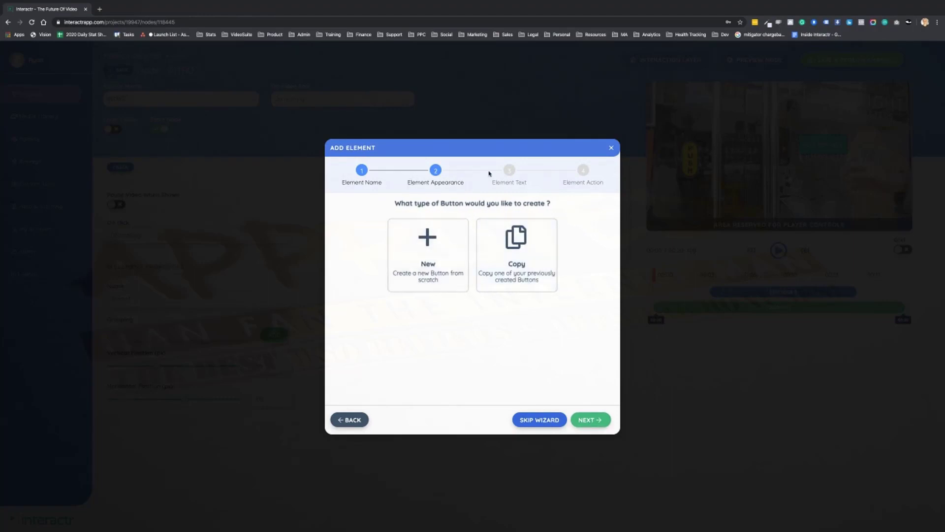
left_click(439, 246)
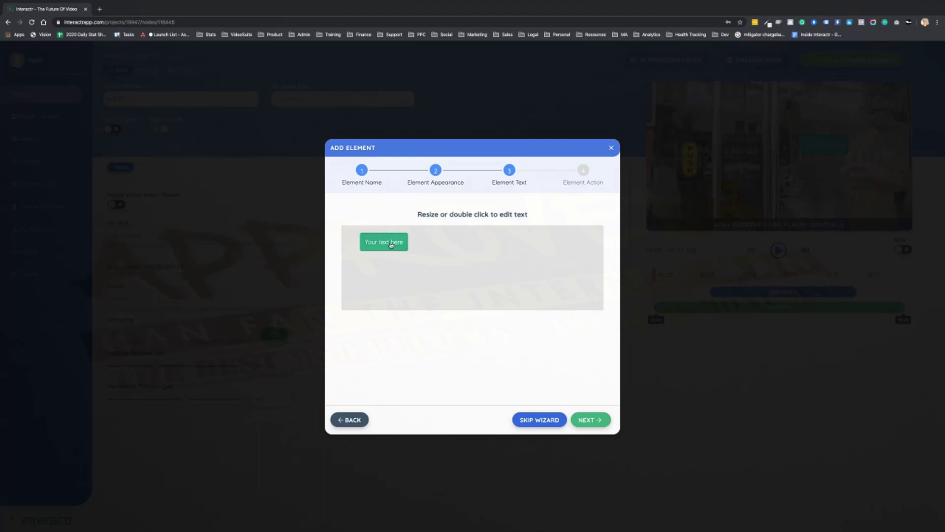
left_click_drag(408, 246, 445, 245)
left_click(589, 420)
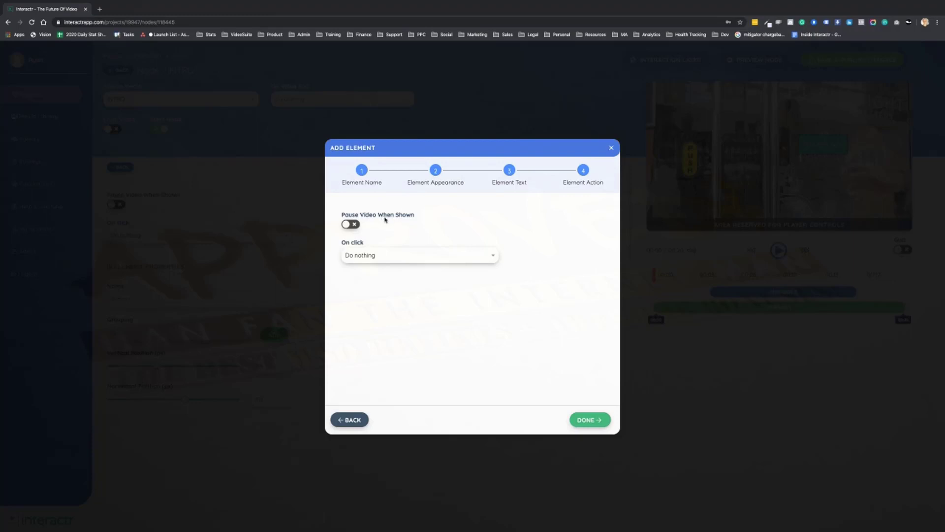
Make Button 1 play the LATTE node, move it lower, and show it only 00:00–00:06
left_click(416, 258)
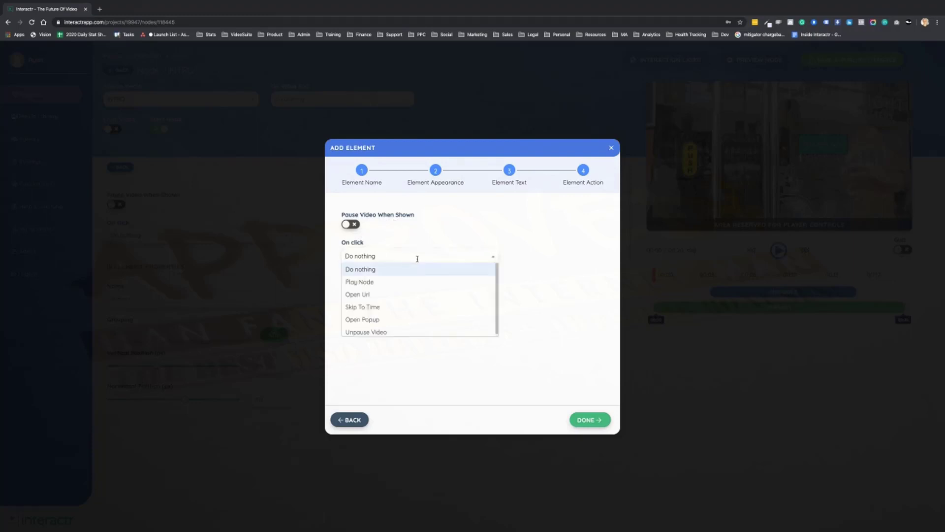
left_click(367, 283)
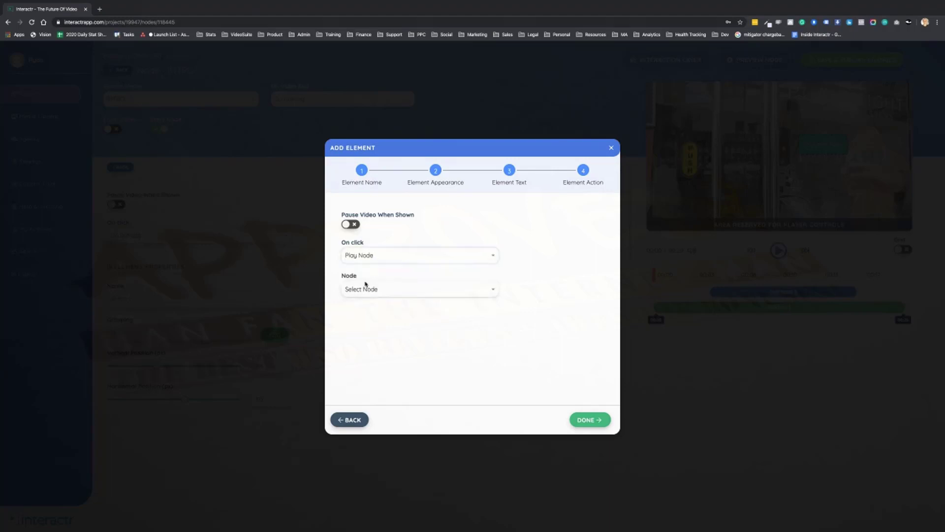
left_click(394, 290)
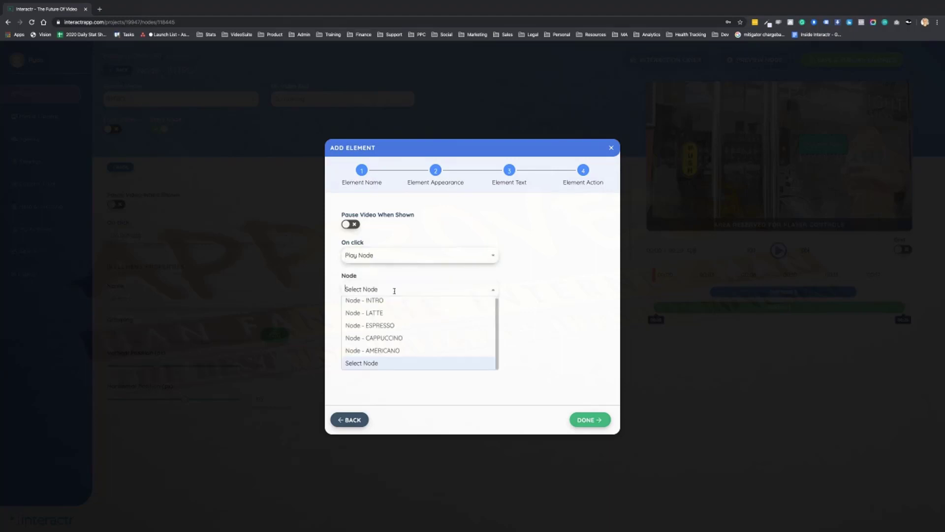
left_click(376, 313)
left_click(588, 422)
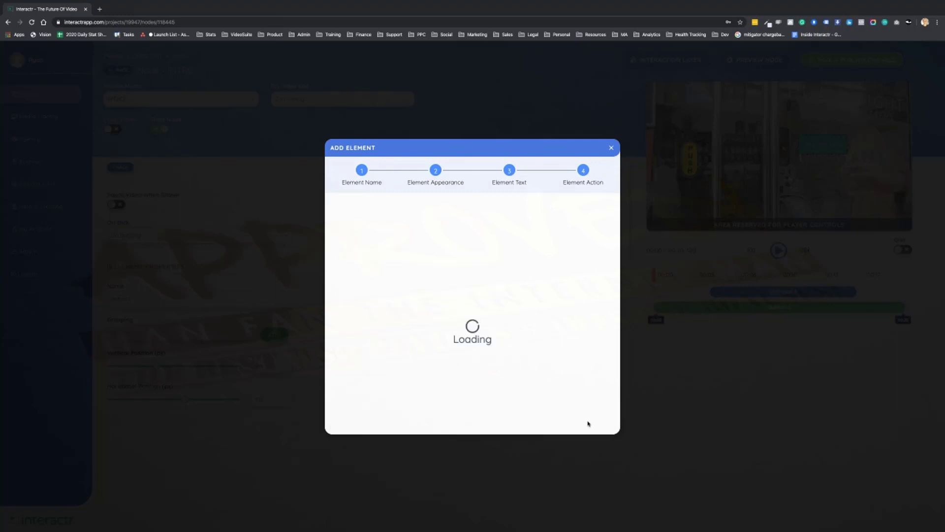
left_click_drag(847, 150, 842, 193)
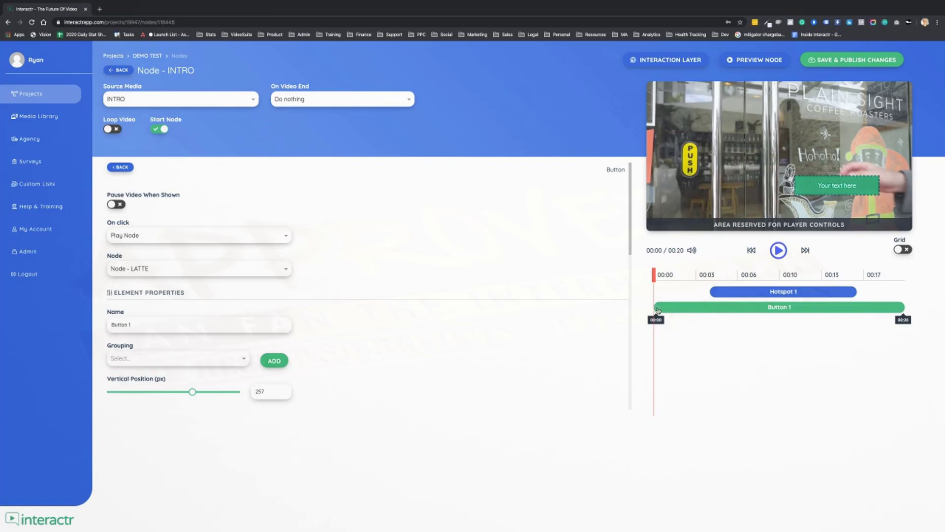
left_click_drag(658, 310, 705, 310)
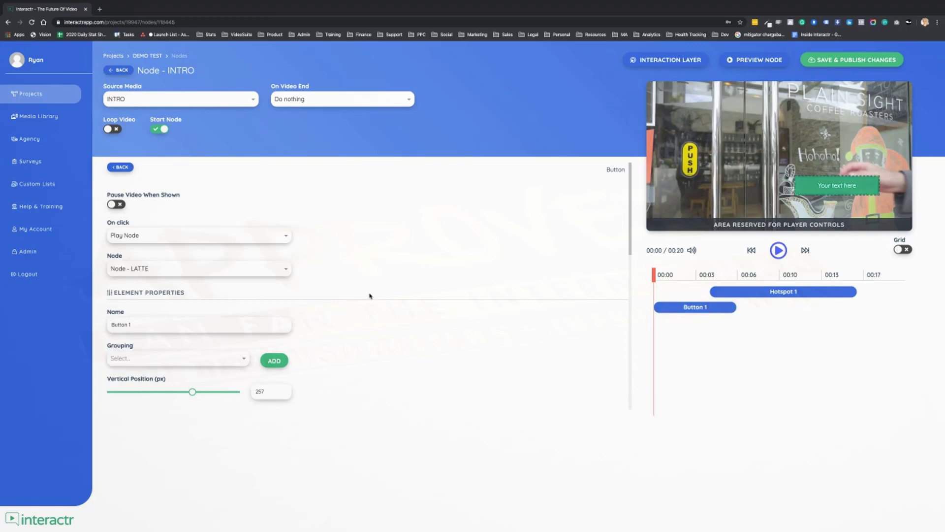
Give Button 1 a fully opaque (alpha 100), darker green background
scroll(347, 350, "down", 1)
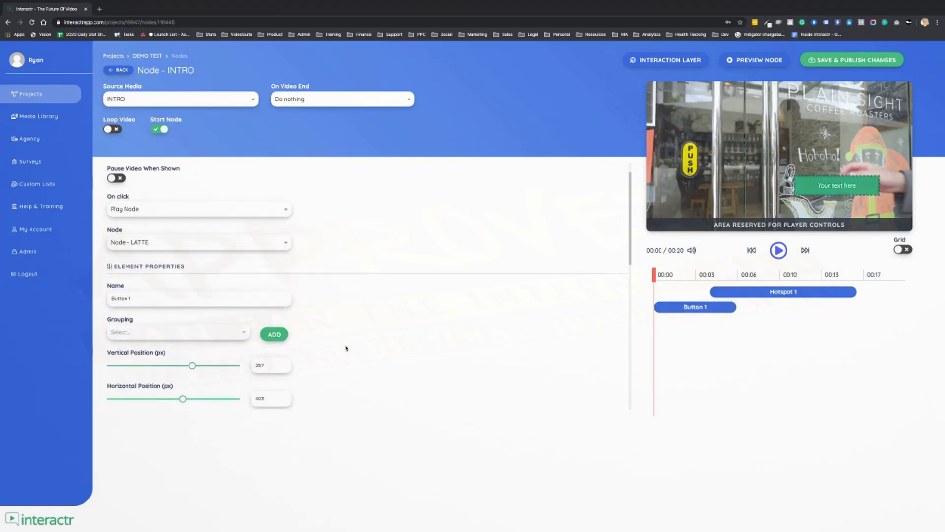
scroll(346, 347, "down", 5)
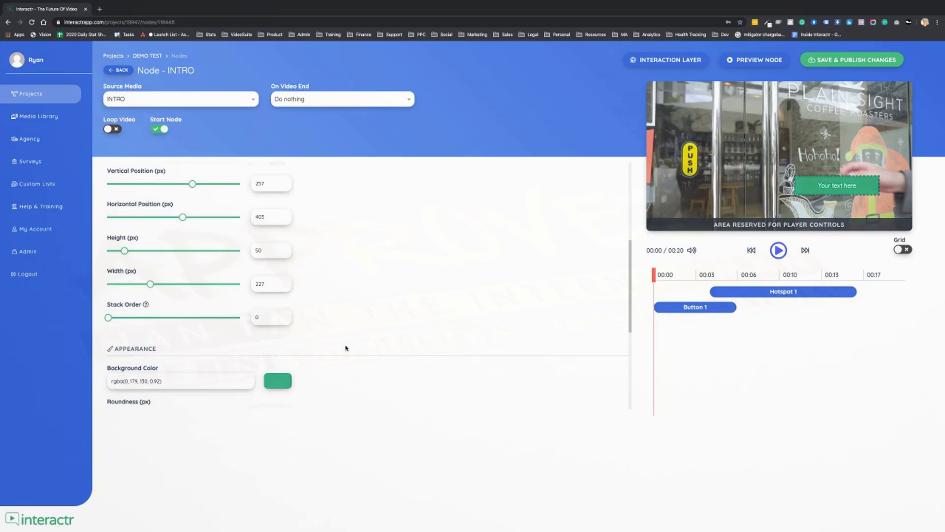
left_click(272, 369)
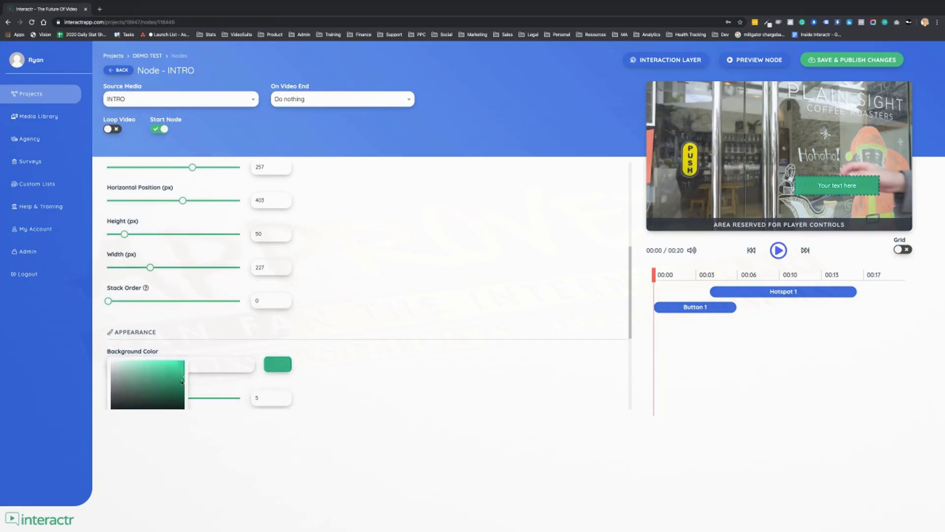
scroll(182, 382, "down", 1)
left_click_drag(168, 397, 183, 398)
left_click_drag(183, 352, 173, 359)
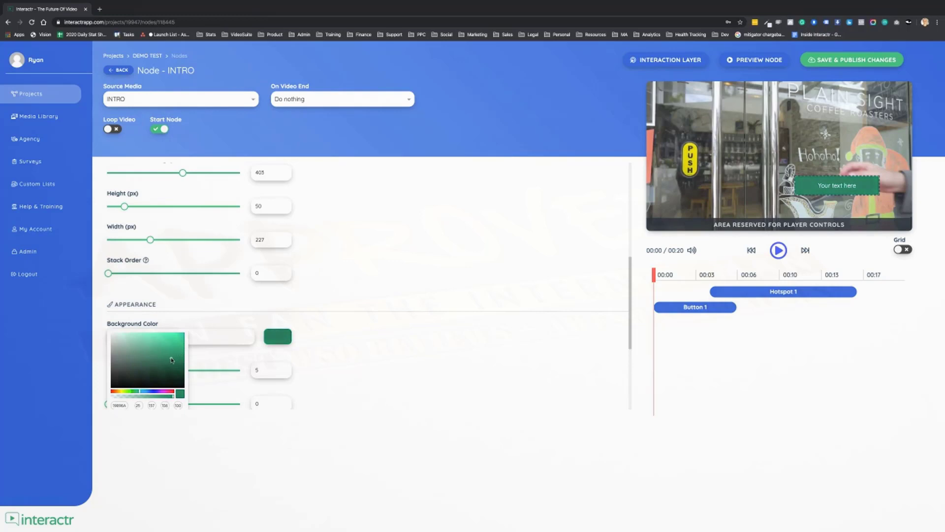
left_click(328, 342)
scroll(344, 332, "up", 5)
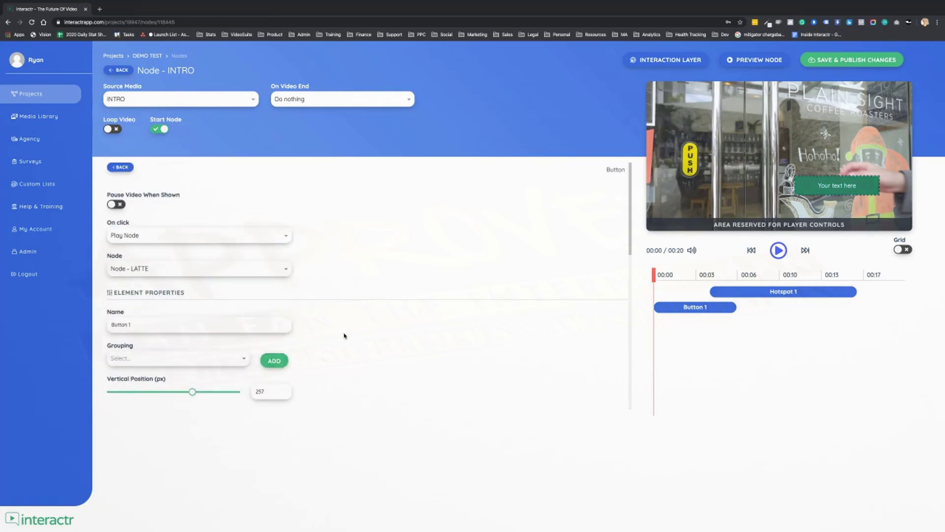
Add a 'Your Text Here' text element near the top of the INTRO video, skipping the wizard
left_click(122, 167)
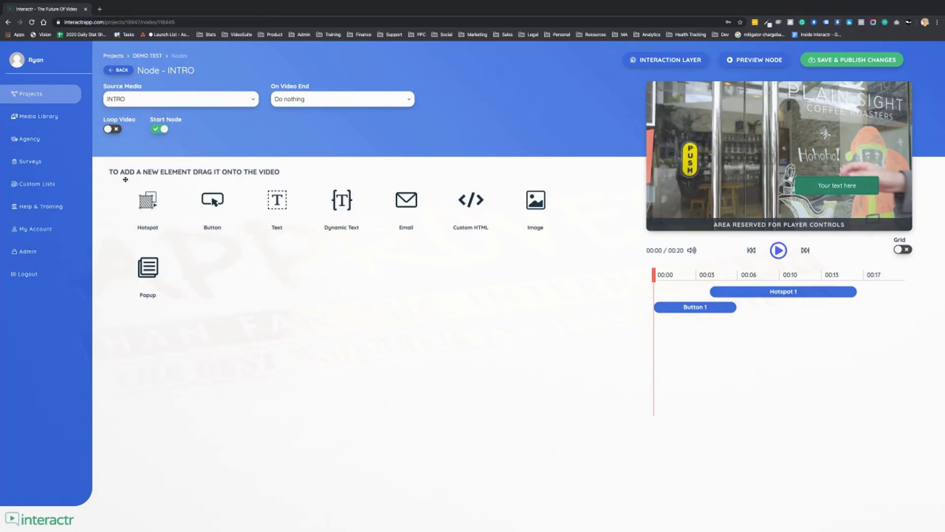
left_click_drag(277, 215, 697, 106)
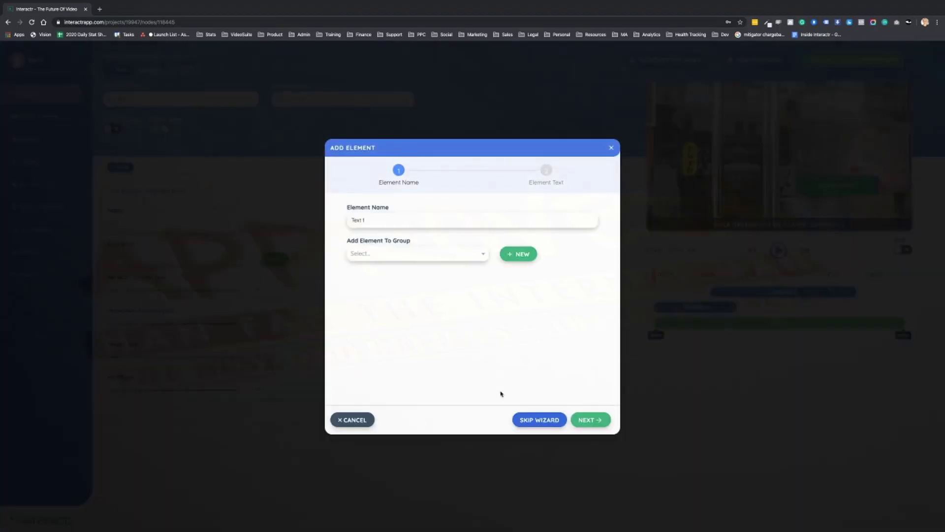
left_click(553, 422)
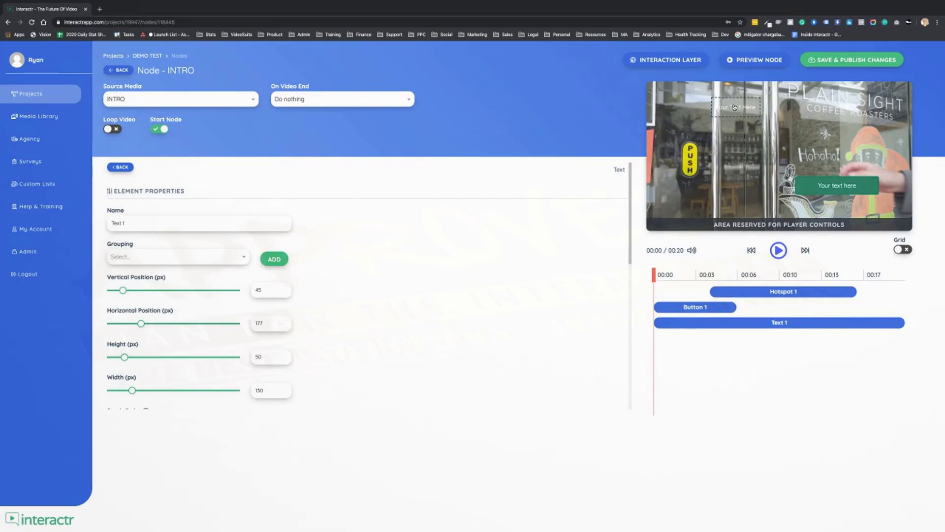
left_click_drag(734, 107, 748, 114)
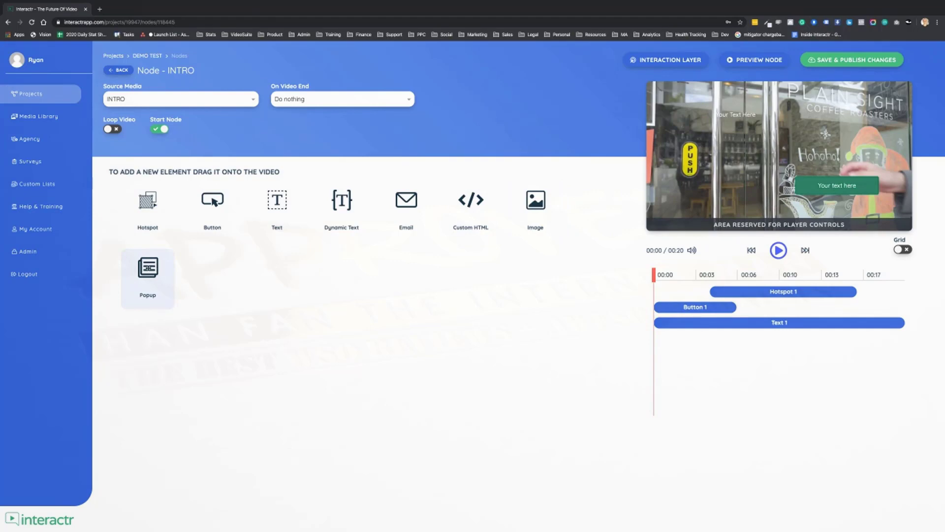
Add Popup 2 from the Email Template and shift its email field and Submit row left
left_click_drag(148, 275, 780, 146)
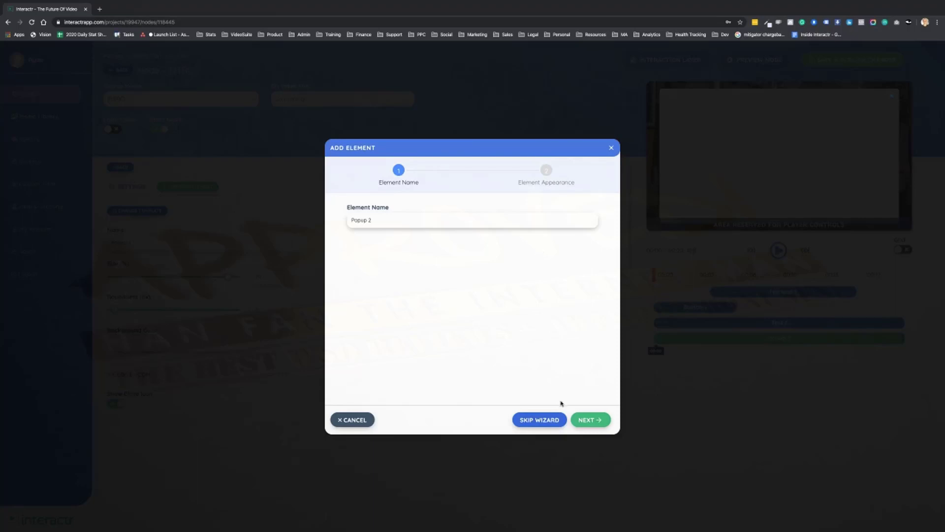
left_click(585, 419)
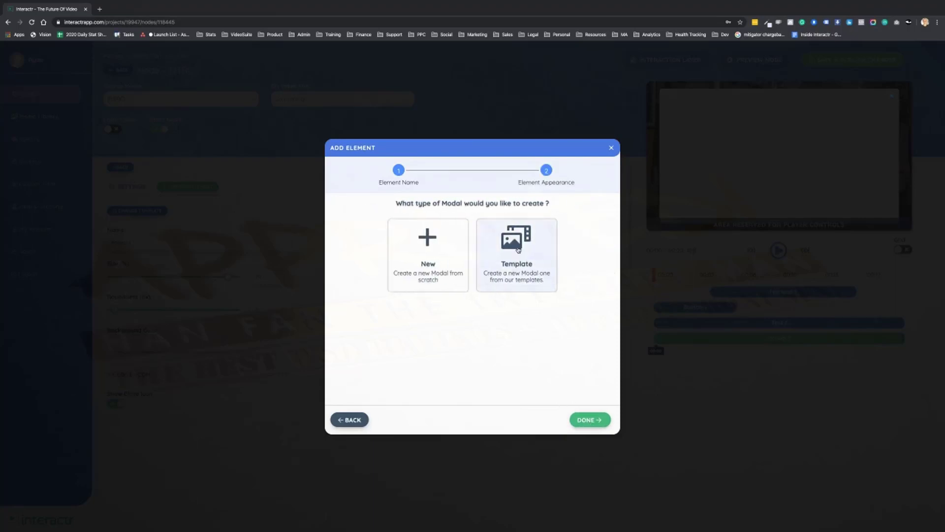
left_click(515, 249)
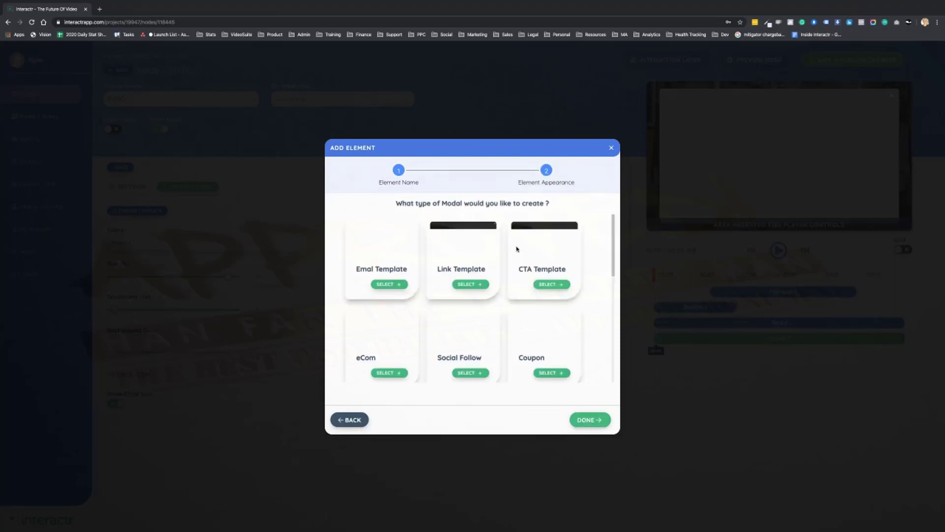
left_click(387, 289)
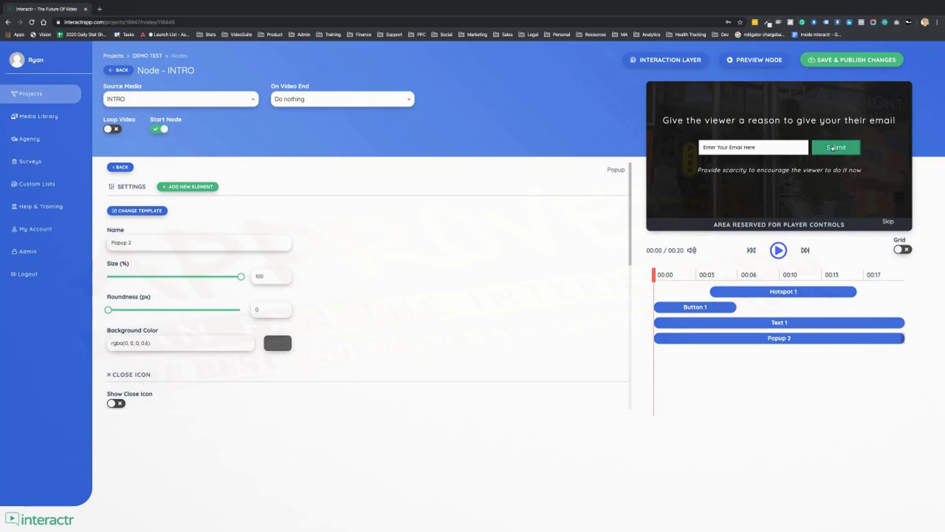
mouse_move(832, 147)
left_mouse_down()
mouse_move(857, 148)
mouse_move(819, 148)
mouse_move(824, 160)
left_mouse_up()
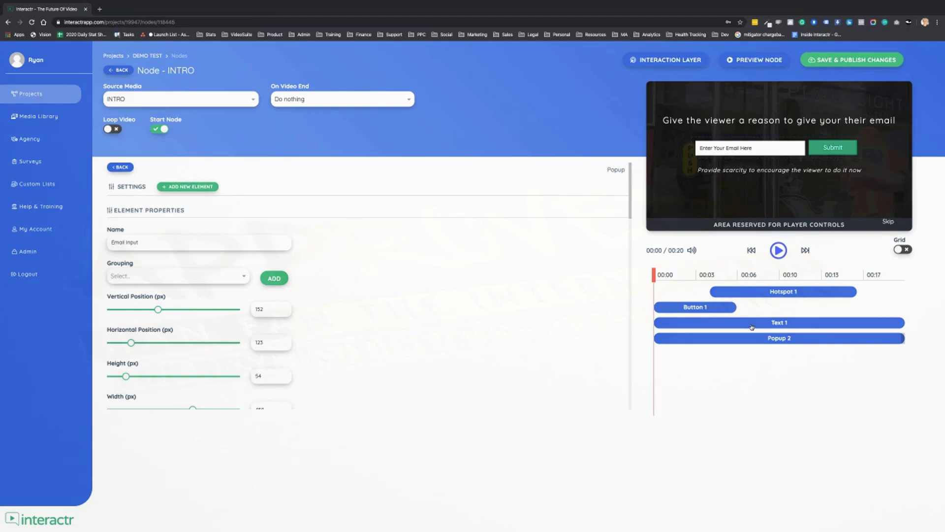
Delete Hotspot 1 and Button 1 from the INTRO timeline, confirming each removal
left_click(120, 167)
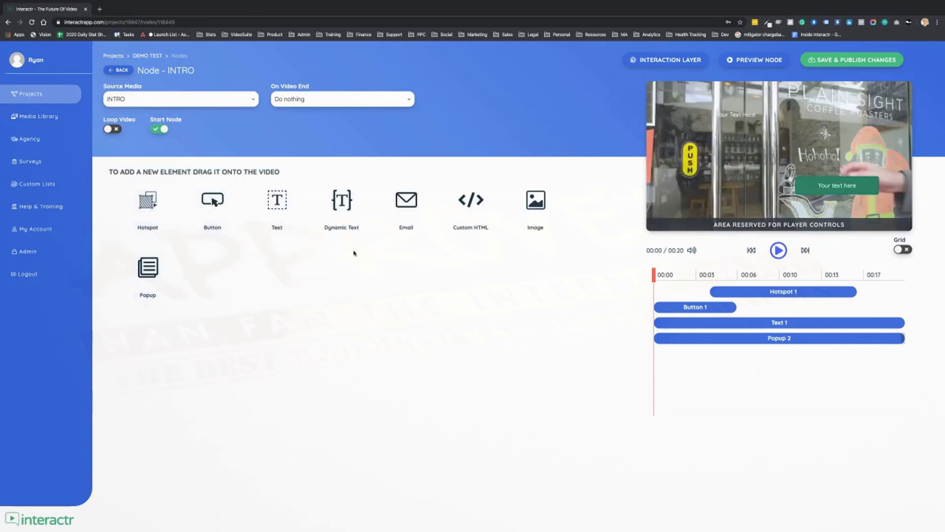
left_click(738, 295)
key("Delete")
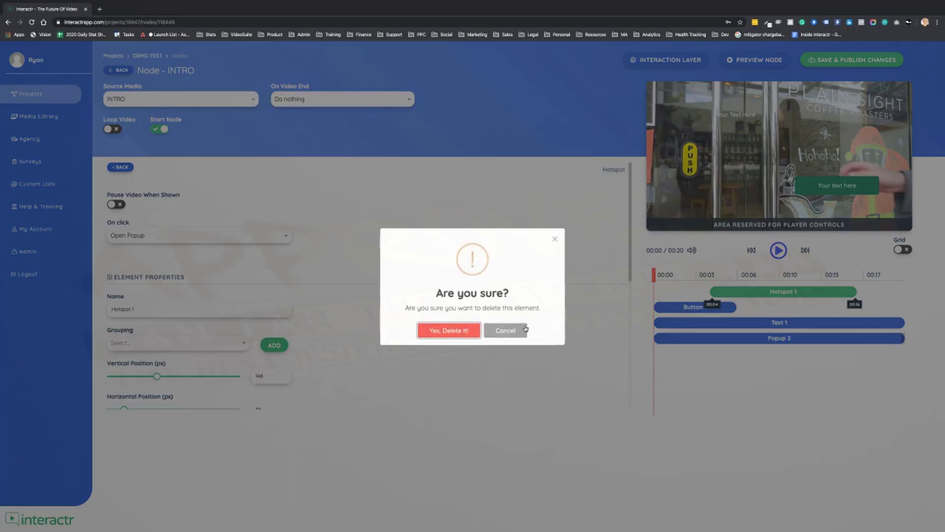
left_click(449, 329)
left_click(691, 292)
key("Delete")
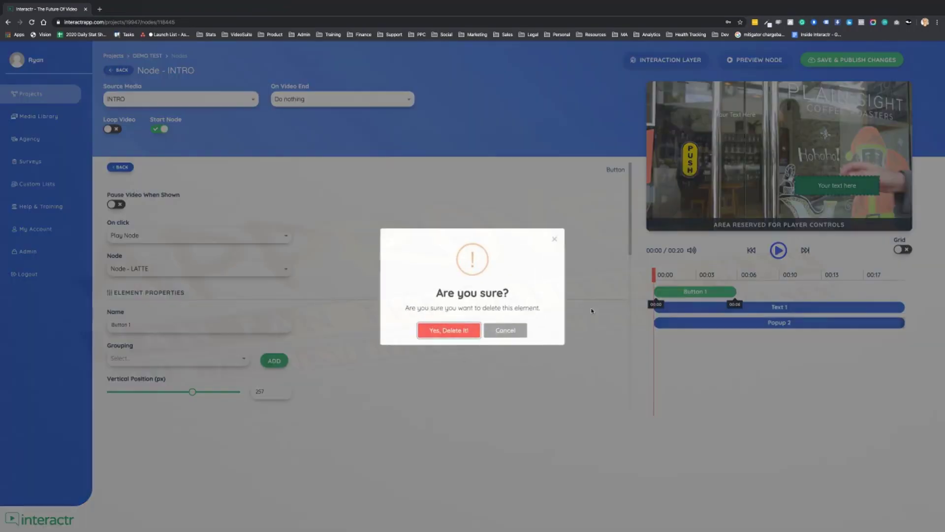
left_click(465, 330)
Delete Text 1 and Popup 2, leaving the INTRO timeline empty
left_click(712, 297)
key("Delete")
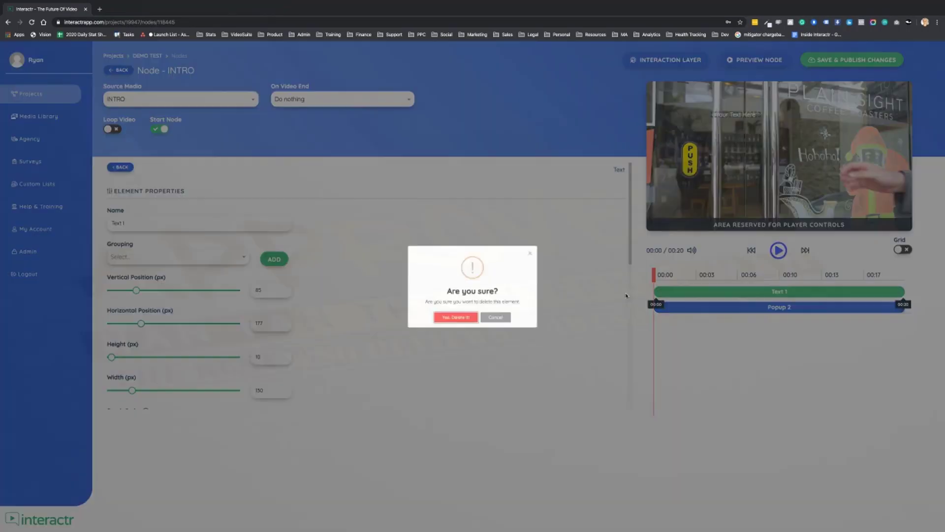
left_click(449, 329)
left_click(733, 292)
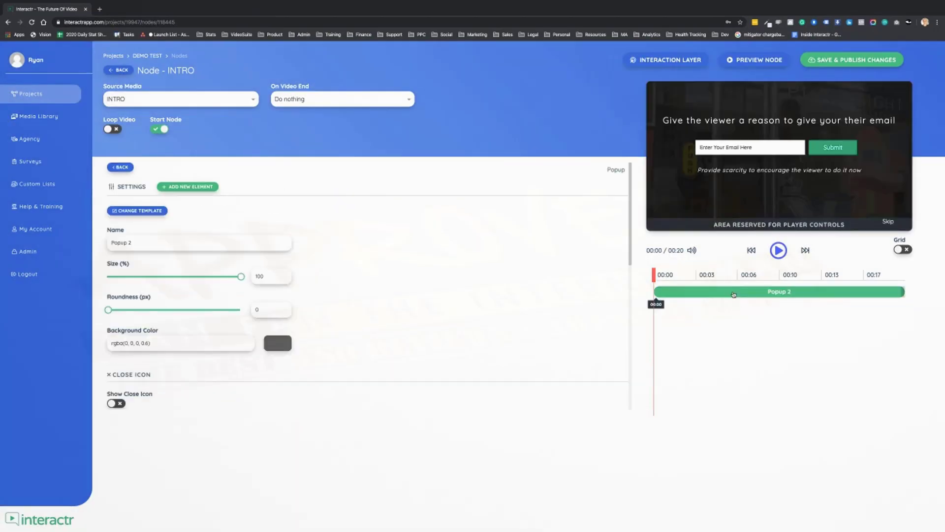
key("Delete")
left_click(465, 335)
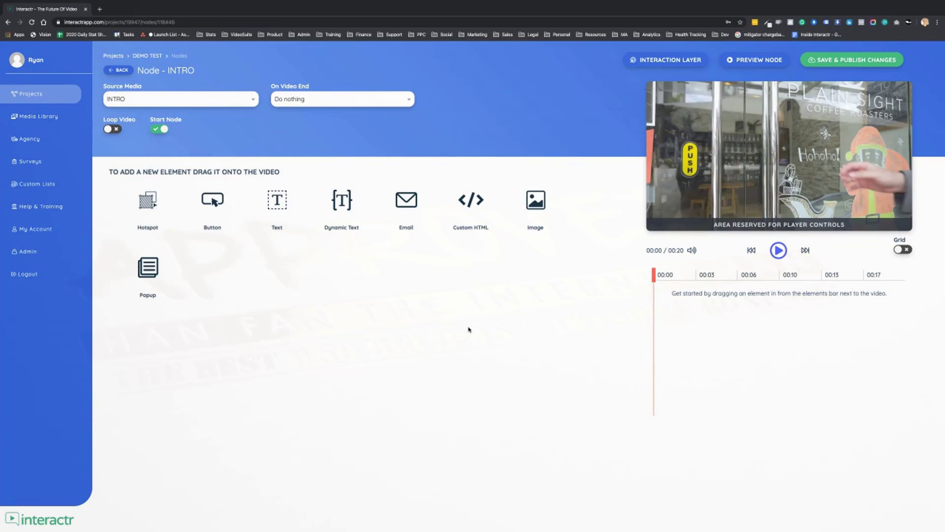
Review the four-coffee interaction layer, save and publish the INTRO node, and return to the canvas
left_click(670, 61)
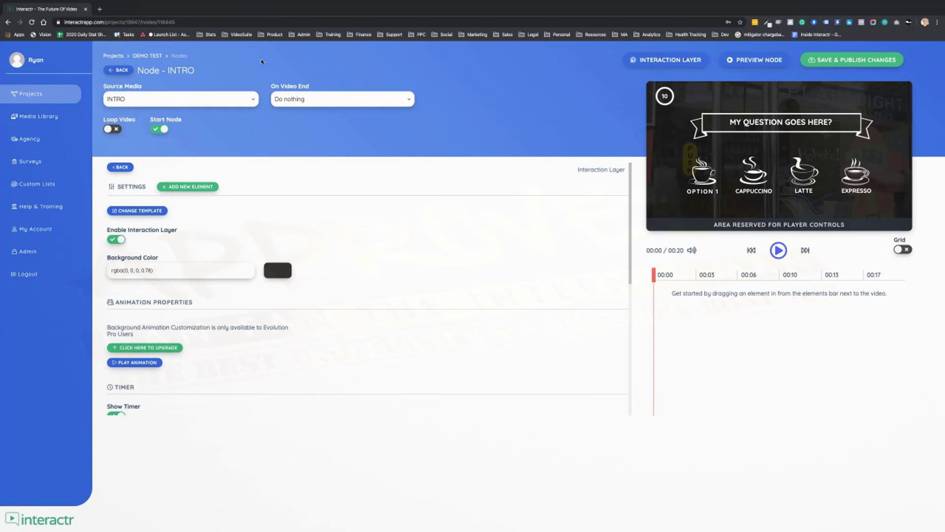
left_click(852, 60)
left_click(119, 70)
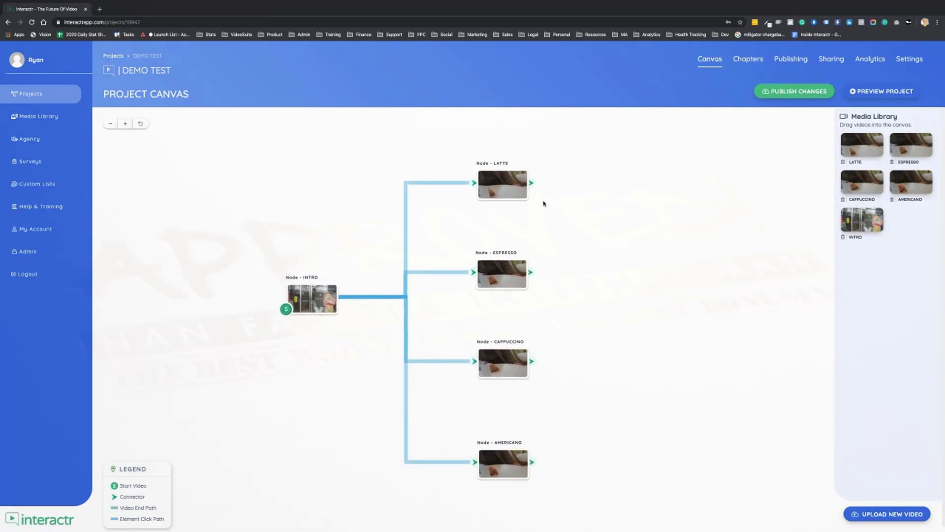
Nudge the LATTE node upward, then open DEMO TEST's Publishing page and select the embed code
left_click_drag(518, 191, 520, 187)
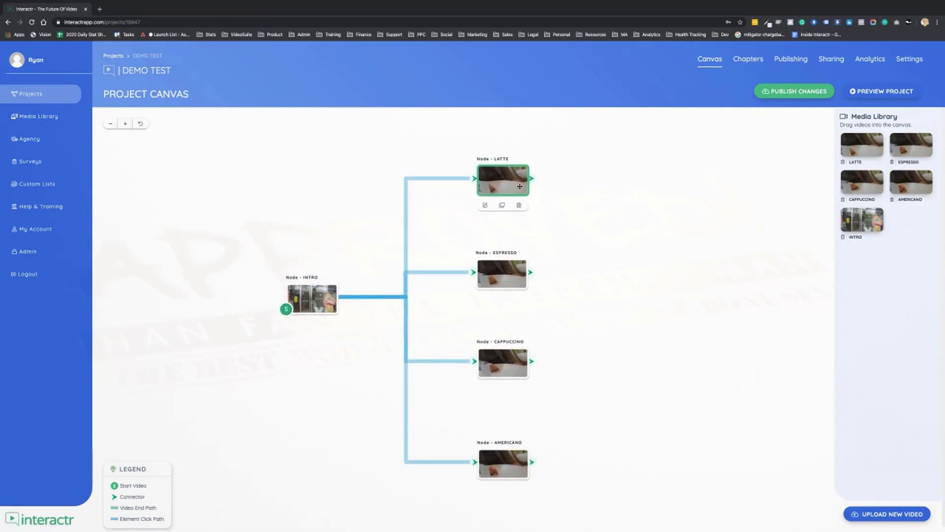
left_click_drag(619, 204, 611, 193)
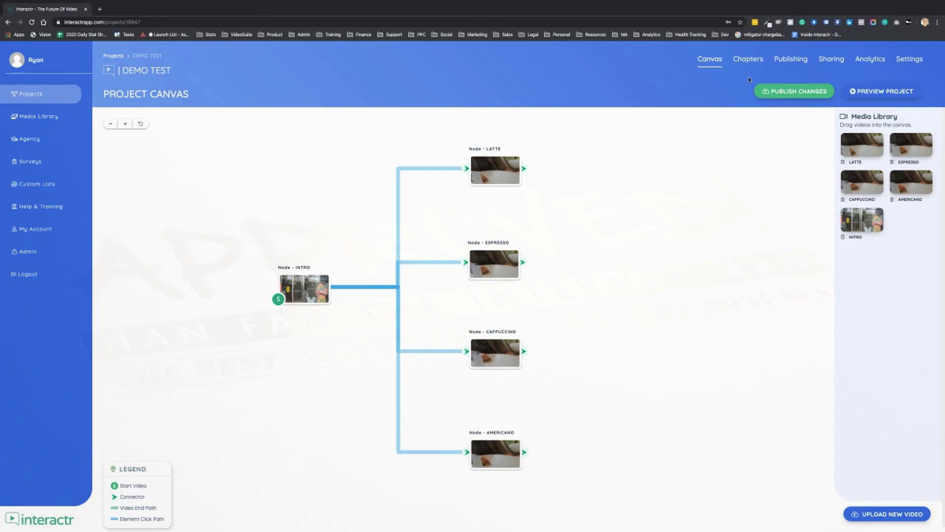
left_click(793, 63)
left_click(385, 178)
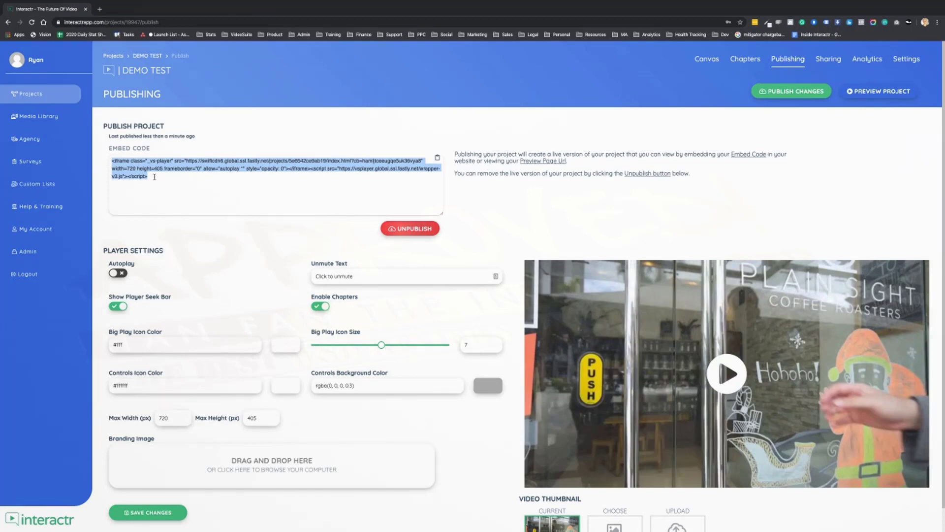
Review the embed code and player settings, then go to the project's Sharing settings
left_click_drag(154, 177, 109, 163)
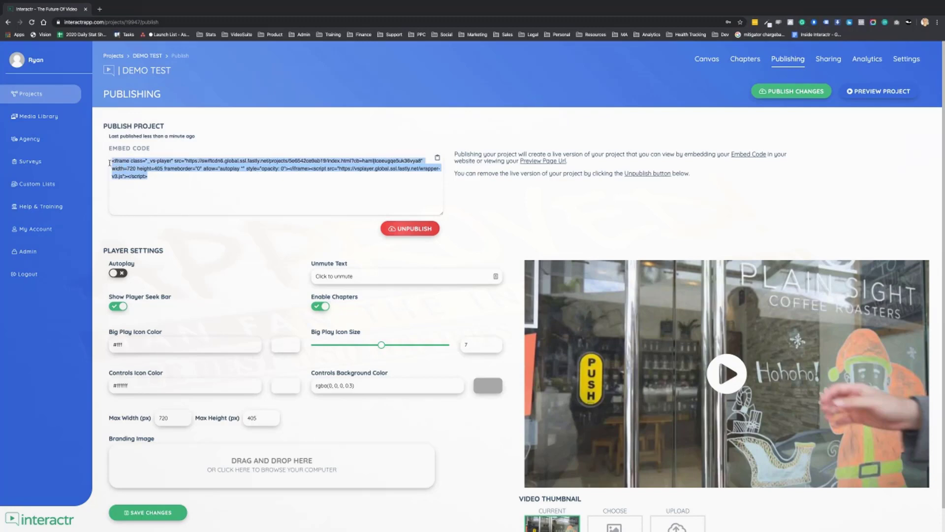
left_click(155, 176)
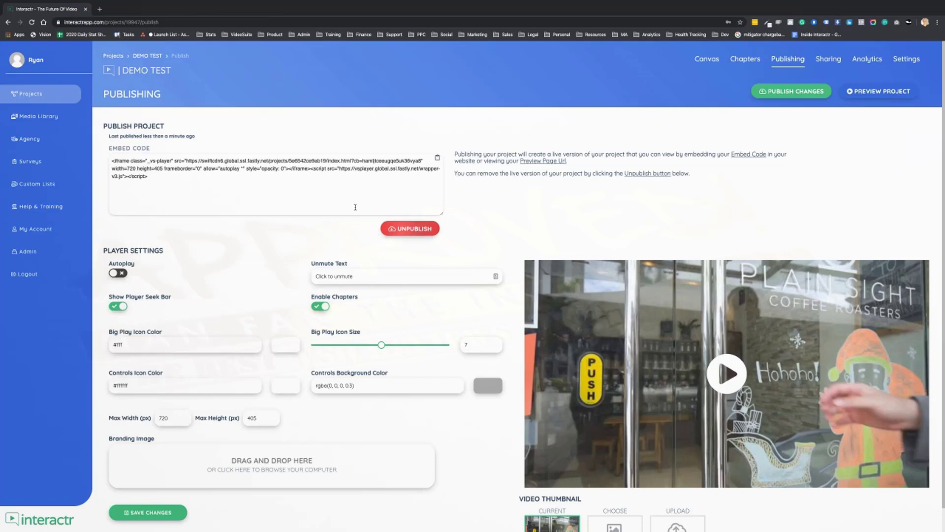
scroll(276, 256, "down", 1)
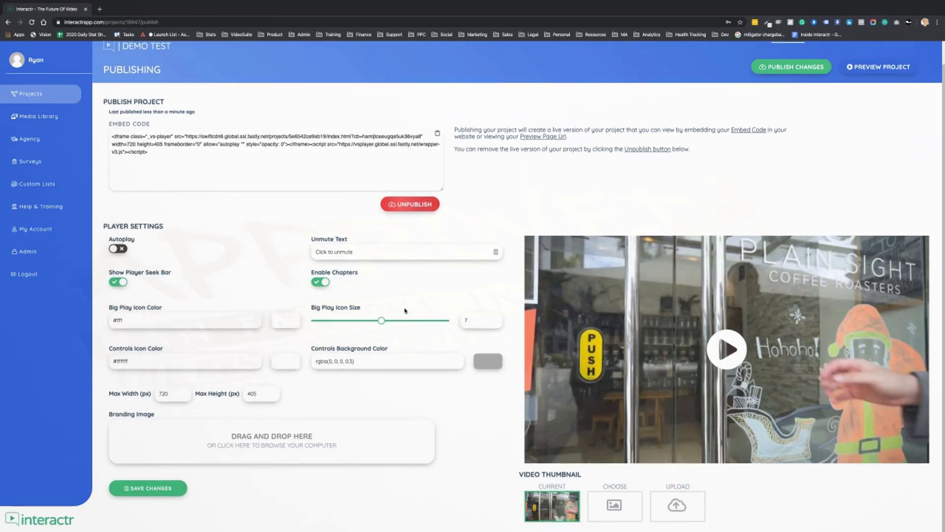
scroll(542, 197, "up", 1)
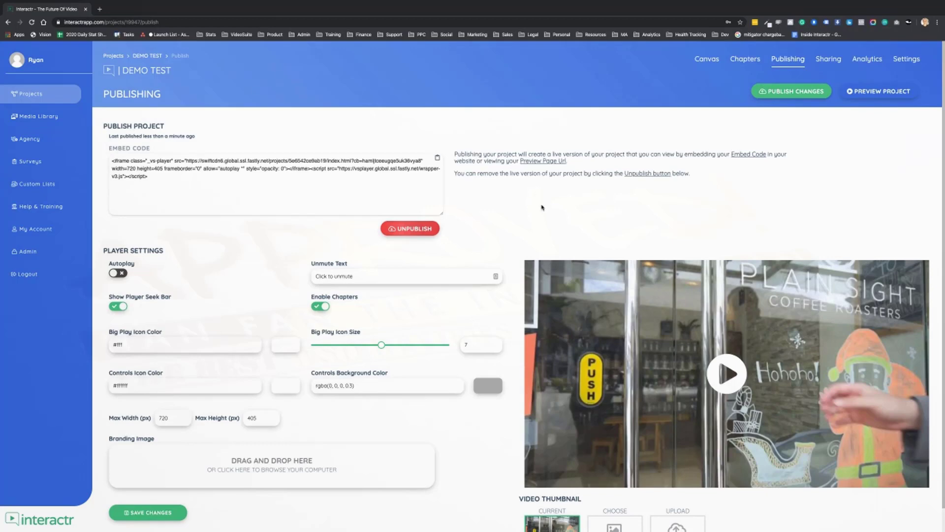
left_click(828, 59)
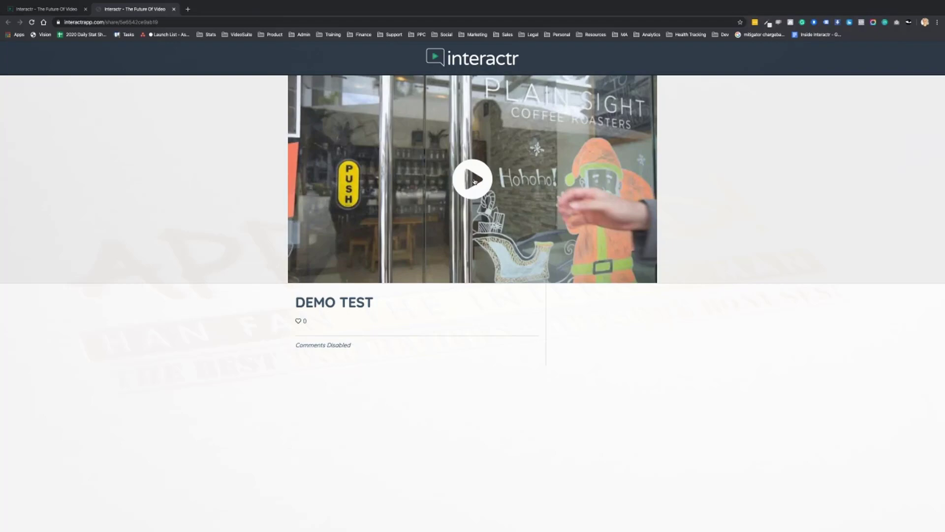
Play the shared video, answer CAPPUCCINO to the coffee question, and close the share tab
left_click(472, 179)
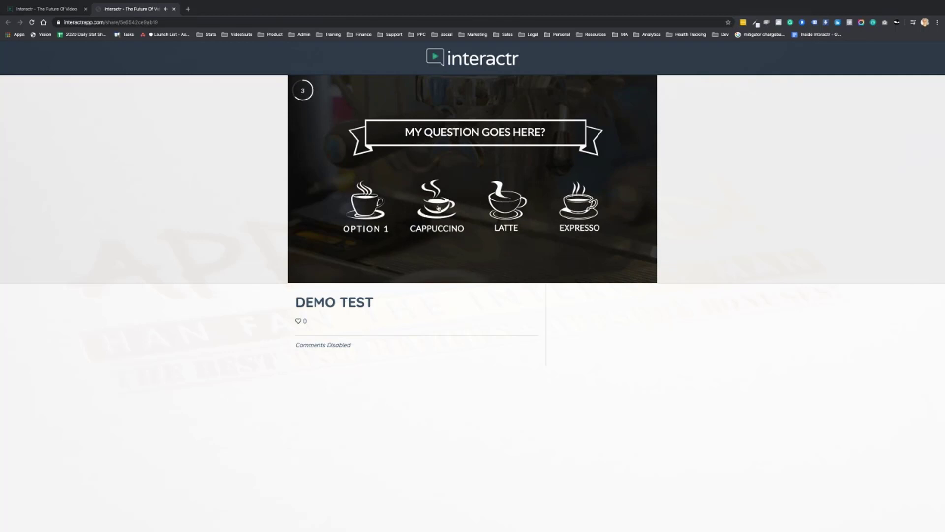
left_click(438, 208)
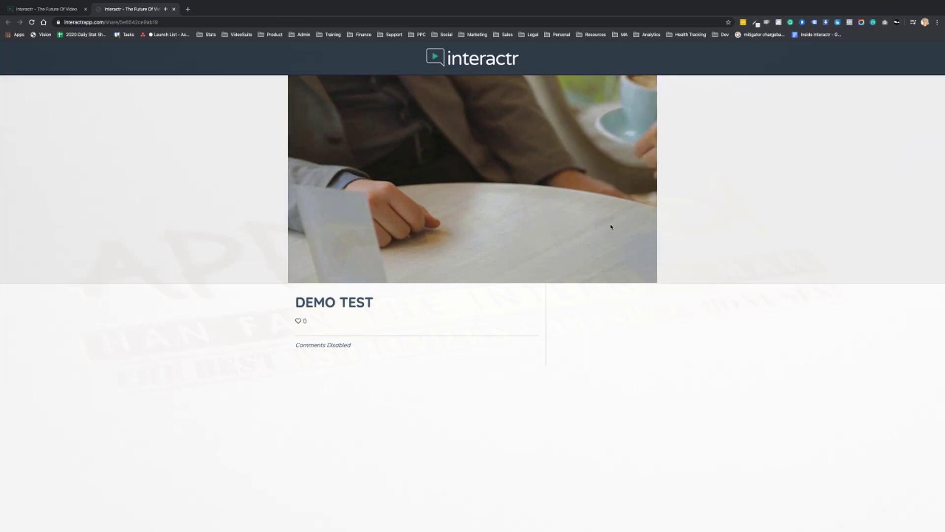
left_click(174, 10)
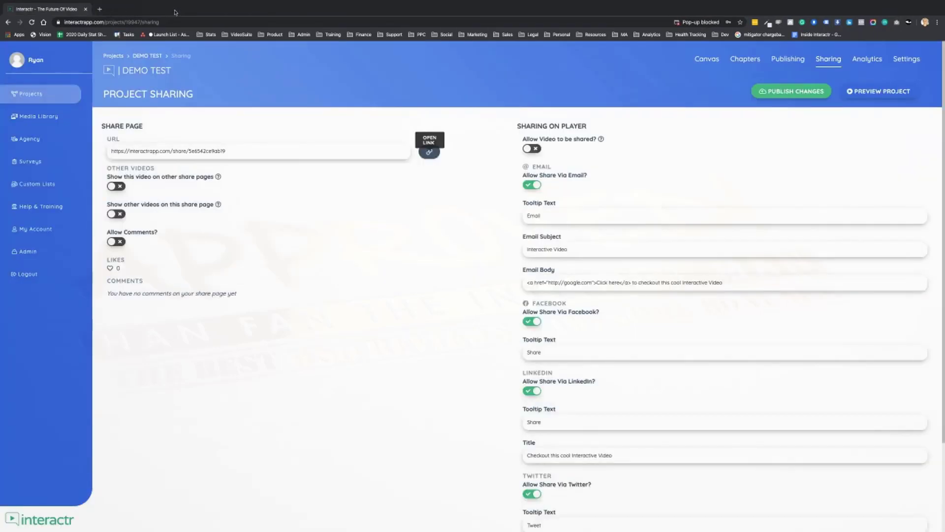
Check the Analytics and Settings pages, then return to the DEMO TEST canvas
left_click(867, 60)
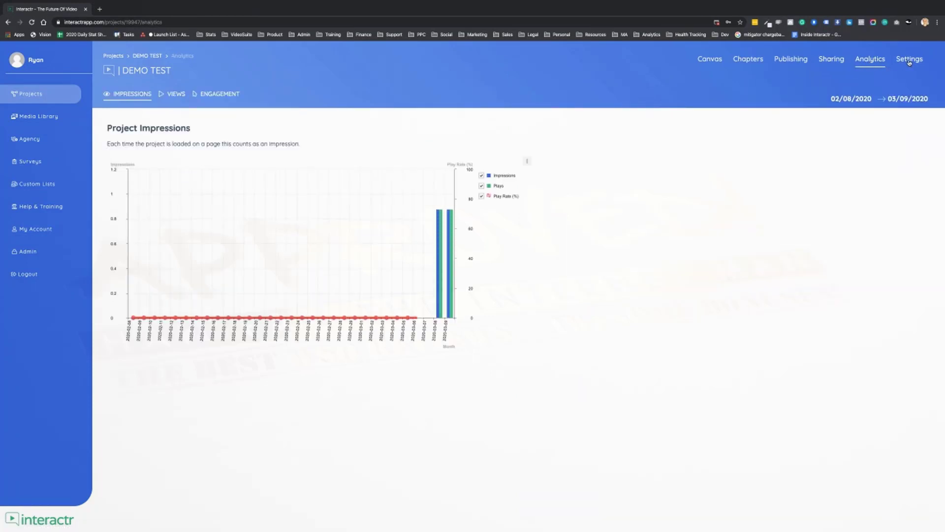
left_click(909, 61)
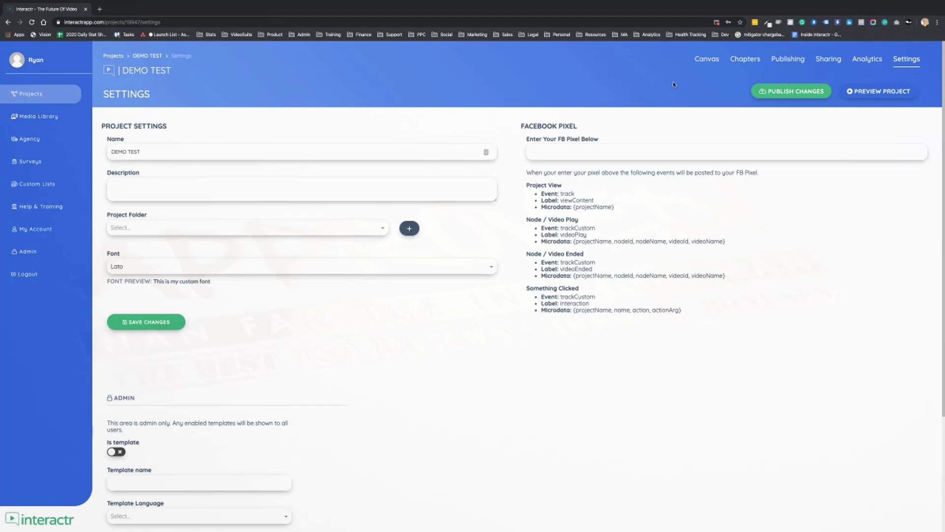
left_click(706, 61)
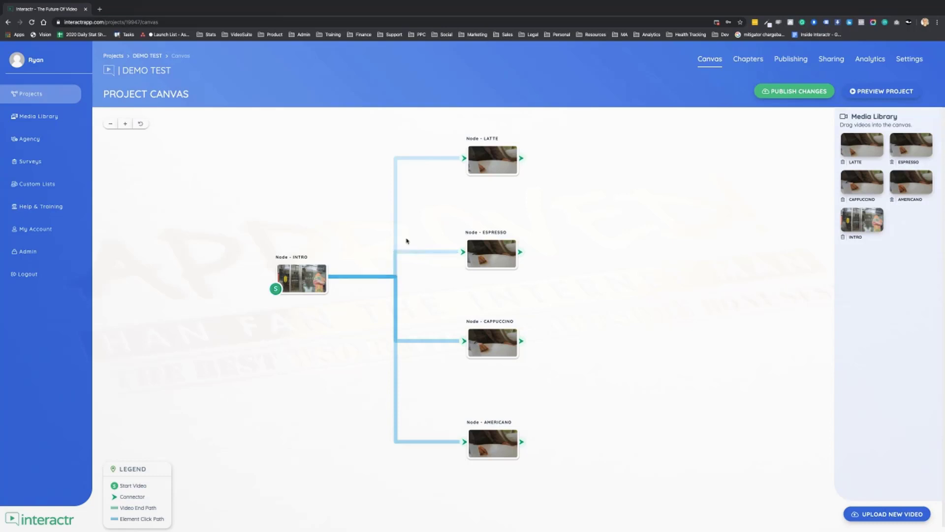
Delete INTRO's connectors to ESPRESSO, LATTE, CAPPUCCINO and AMERICANO
left_click(418, 252)
left_click(394, 256)
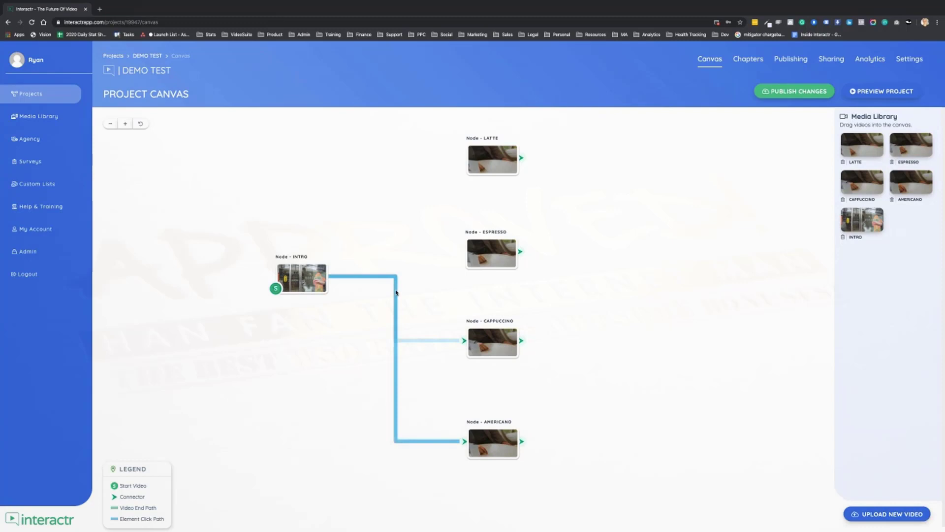
left_click(419, 341)
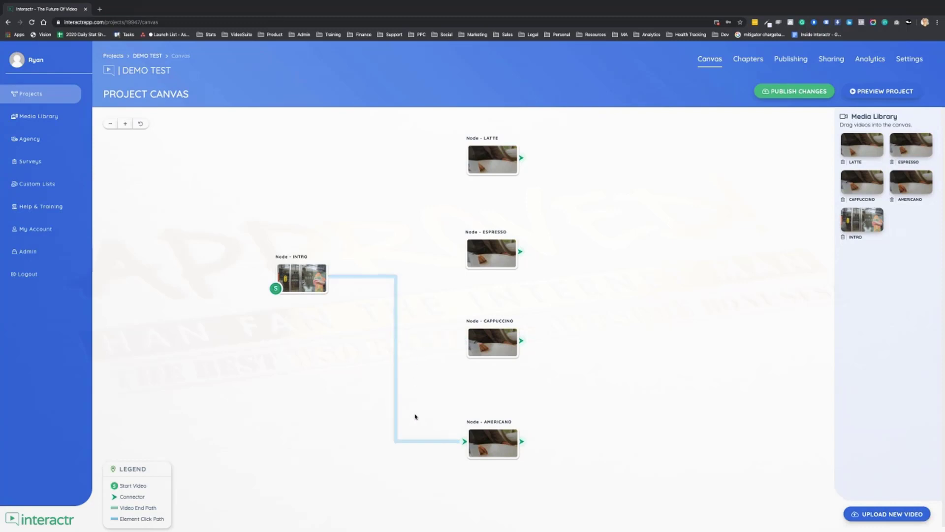
left_click(421, 441)
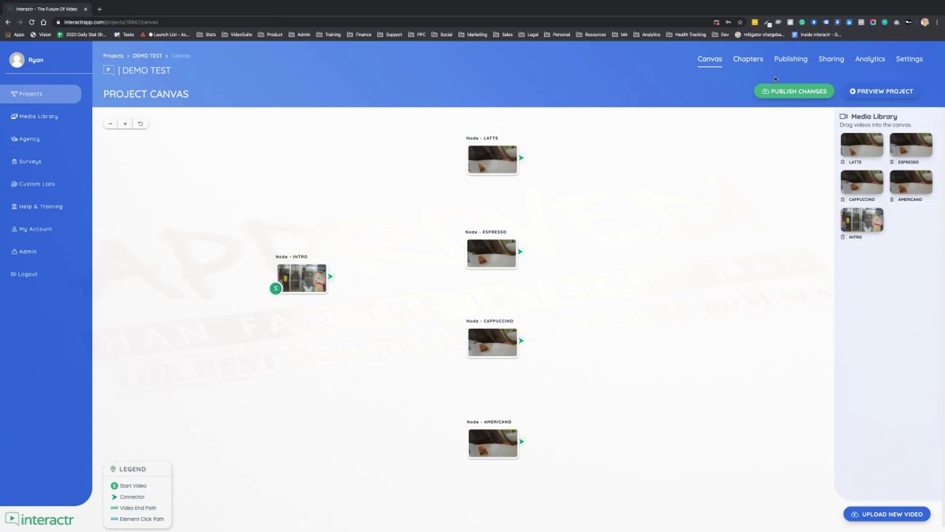
Set INTRO, LATTE, ESPRESSO, CAPPUCCINO and AMERICANO as chapters, then publish the changes
left_click(750, 62)
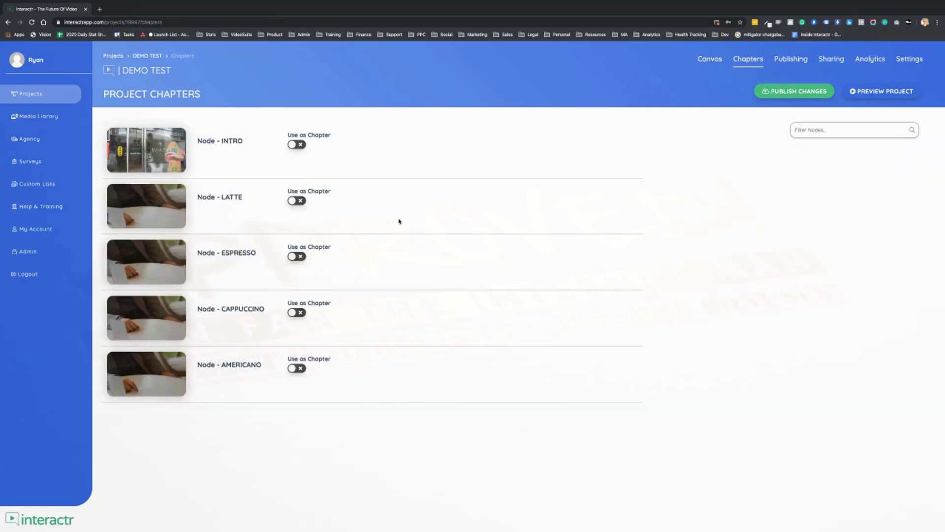
left_click(295, 145)
left_click(296, 200)
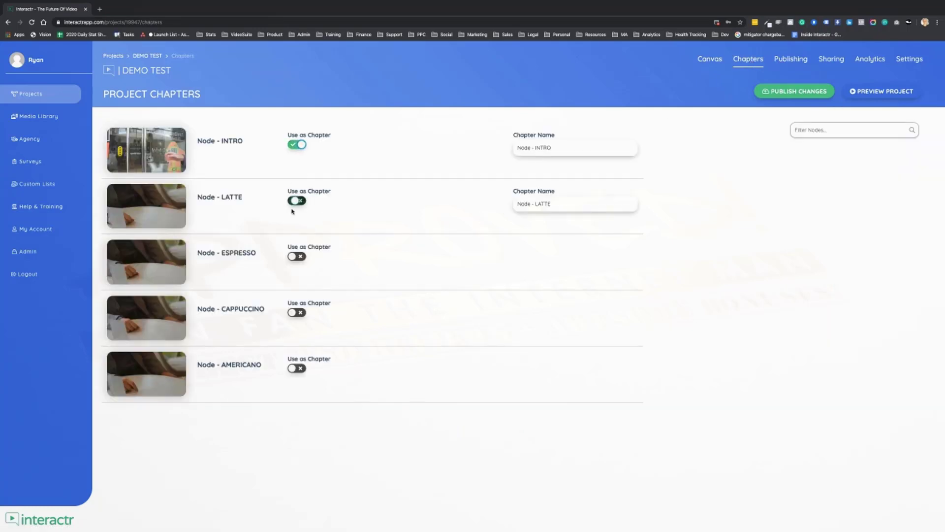
left_click(296, 256)
left_click(296, 312)
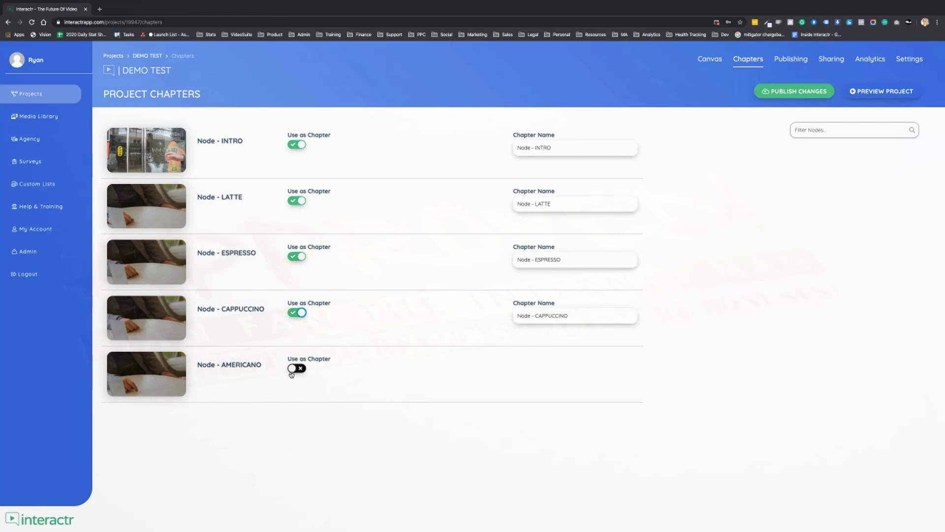
left_click(296, 368)
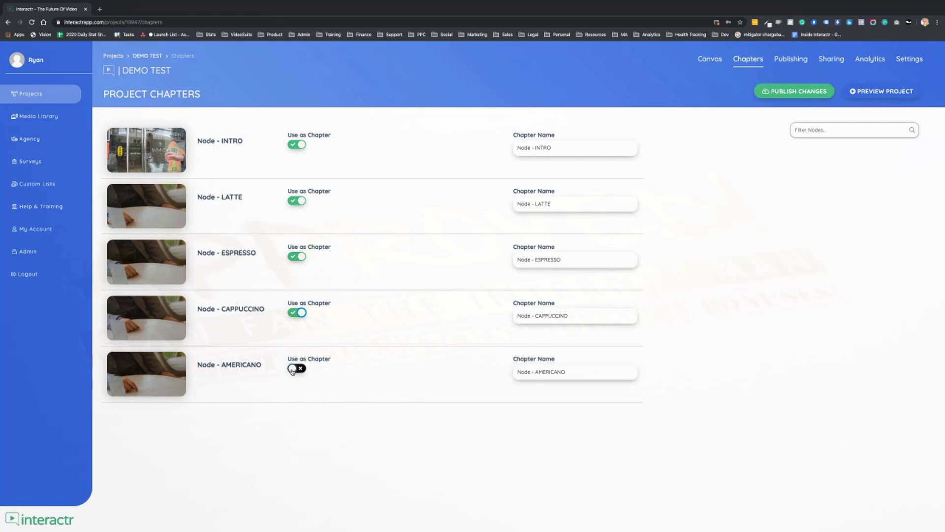
left_click(794, 97)
left_click(790, 59)
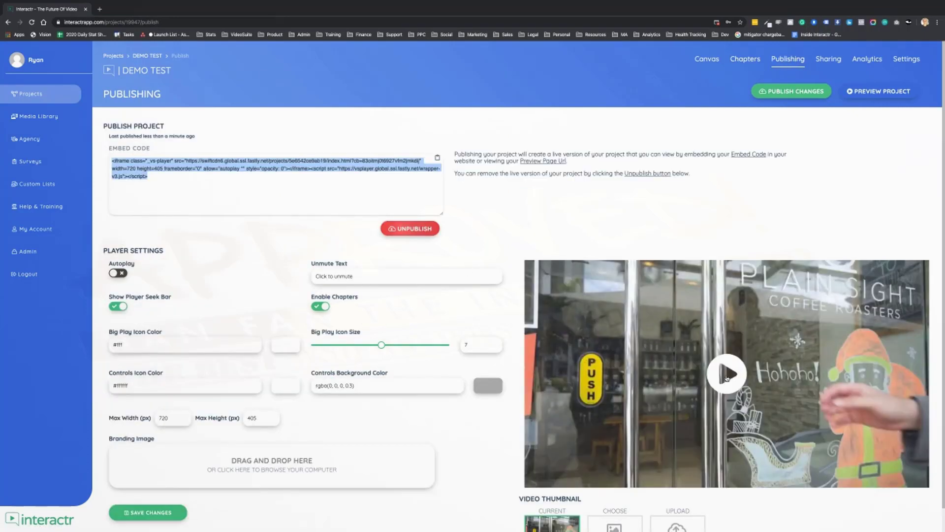
Play the preview and jump to the AMERICANO chapter from the player's chapter list
left_click(727, 375)
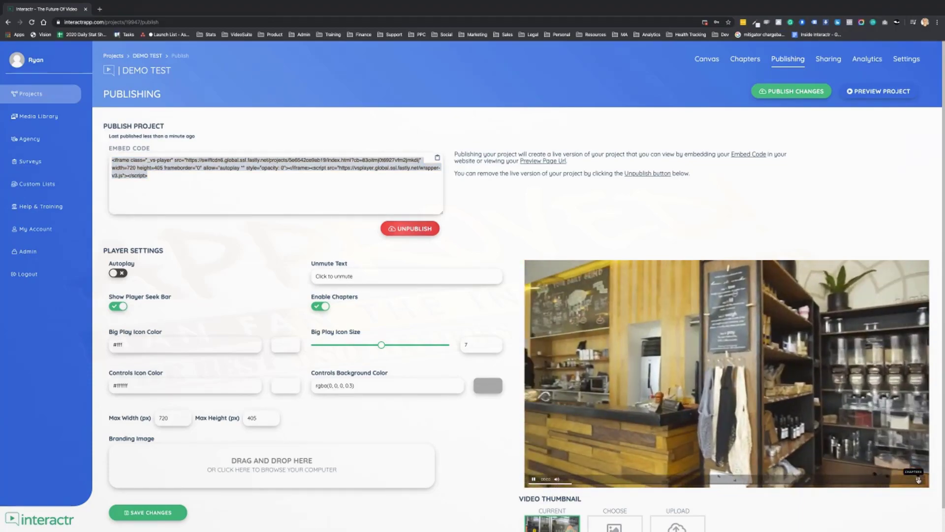
left_click(918, 480)
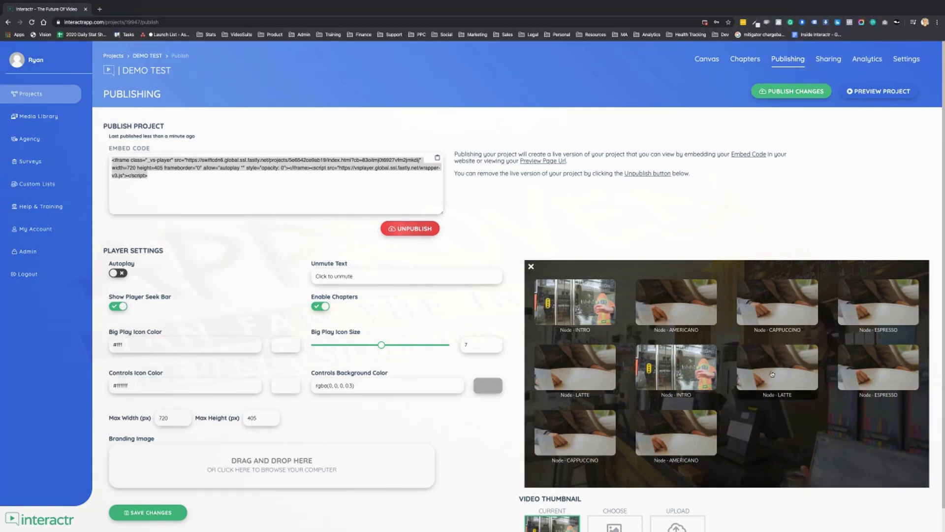
left_click(689, 310)
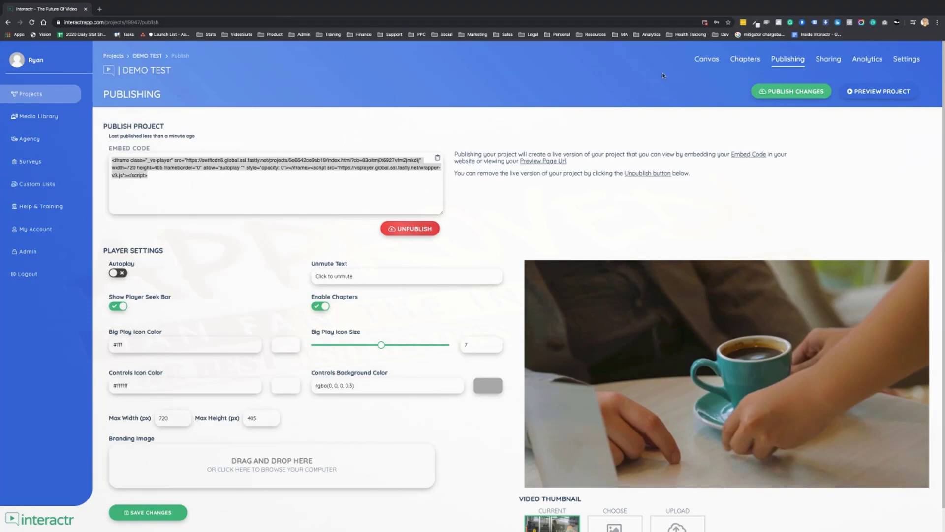
left_click(706, 64)
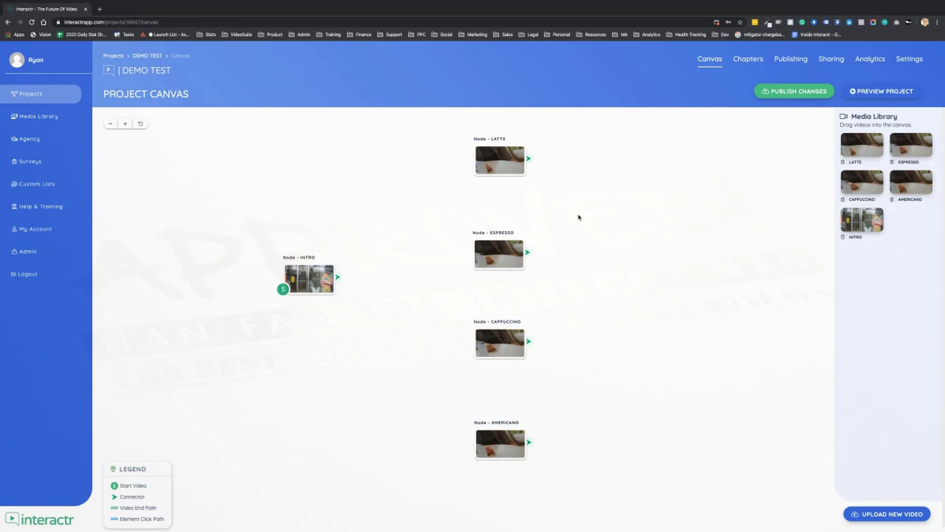
Remove the EXPRESSO option from the INTRO node's interaction layer
double_click(309, 276)
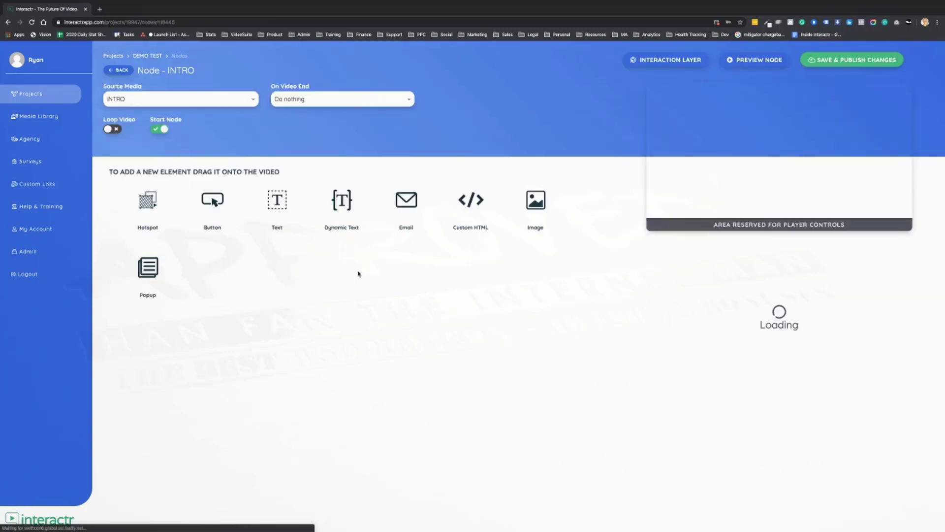
left_click(672, 61)
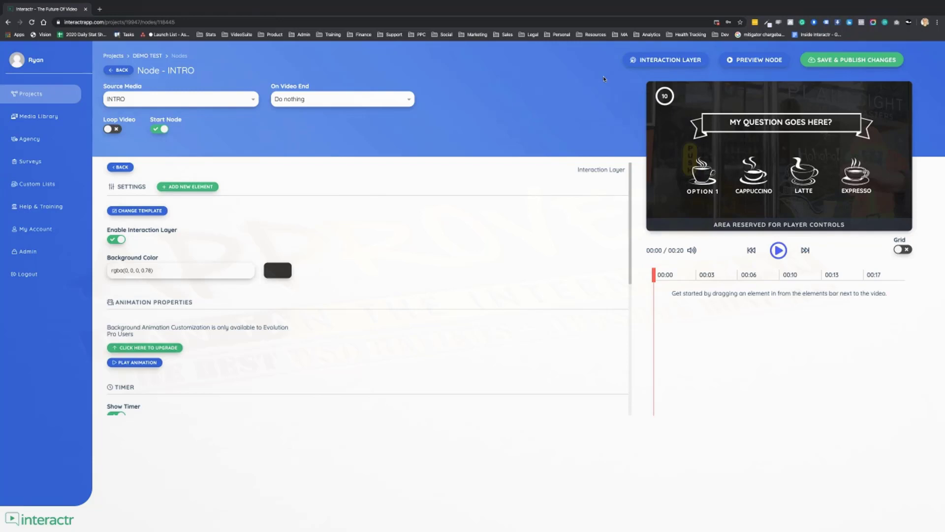
scroll(367, 290, "down", 1)
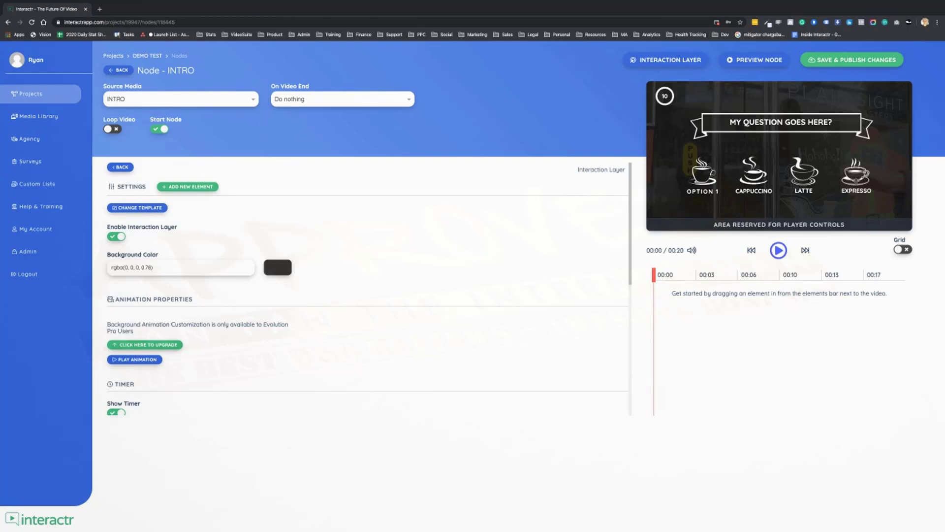
left_click(857, 180)
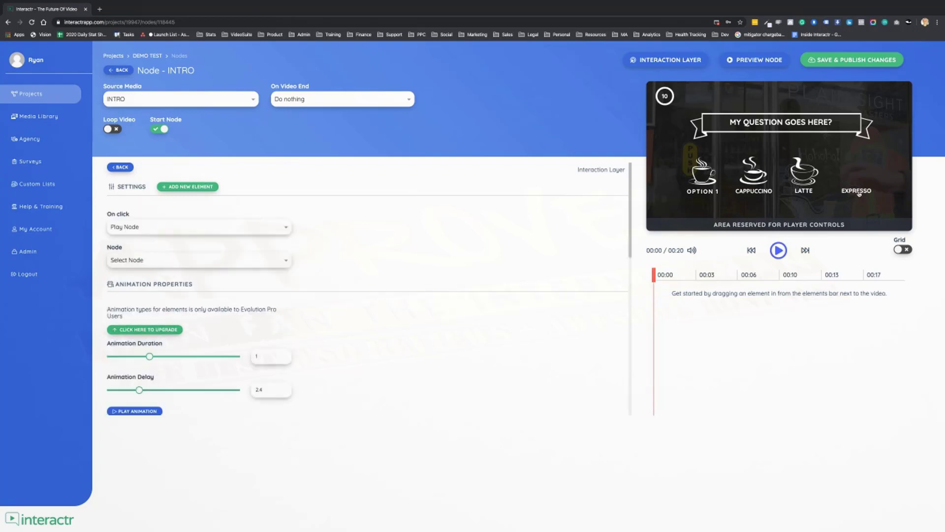
key("Delete")
Leave the INTRO node editor via the BACK button
left_click(118, 70)
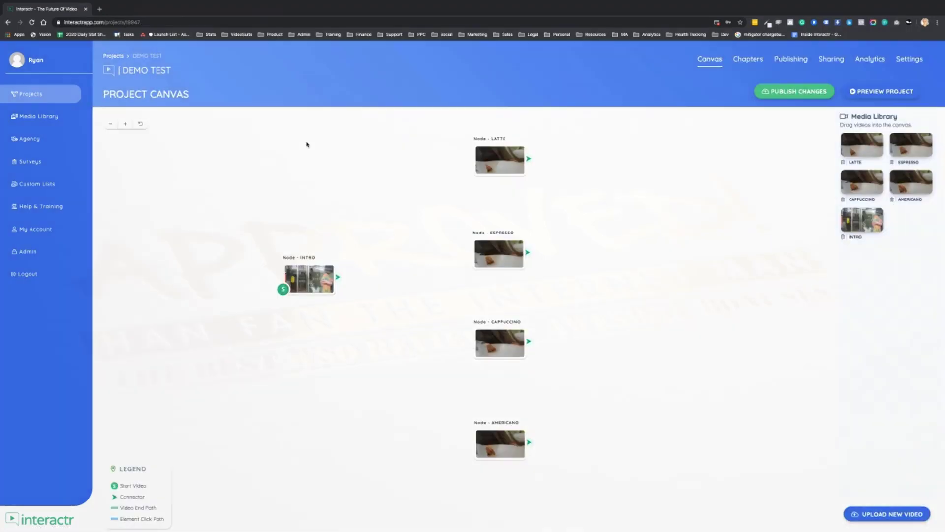